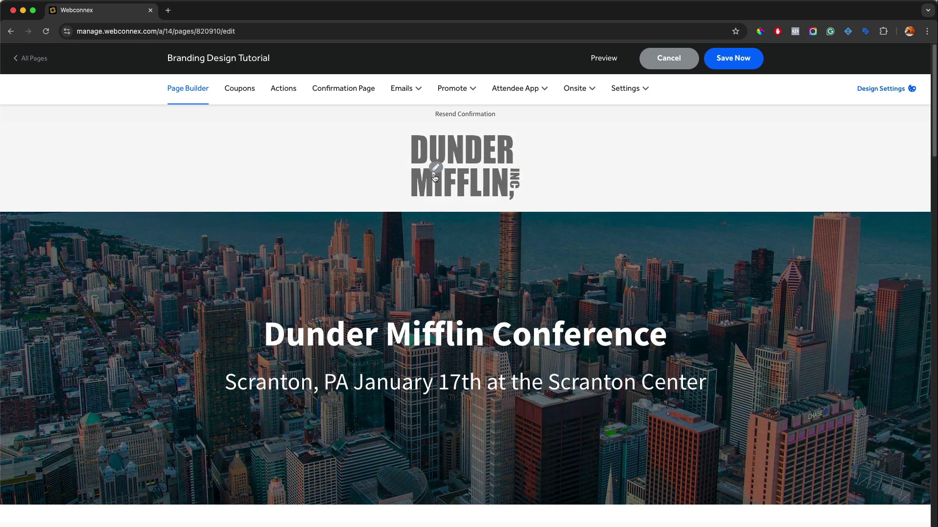
Open the Header Settings for the centered Dunder Mifflin logo header
left_click(435, 168)
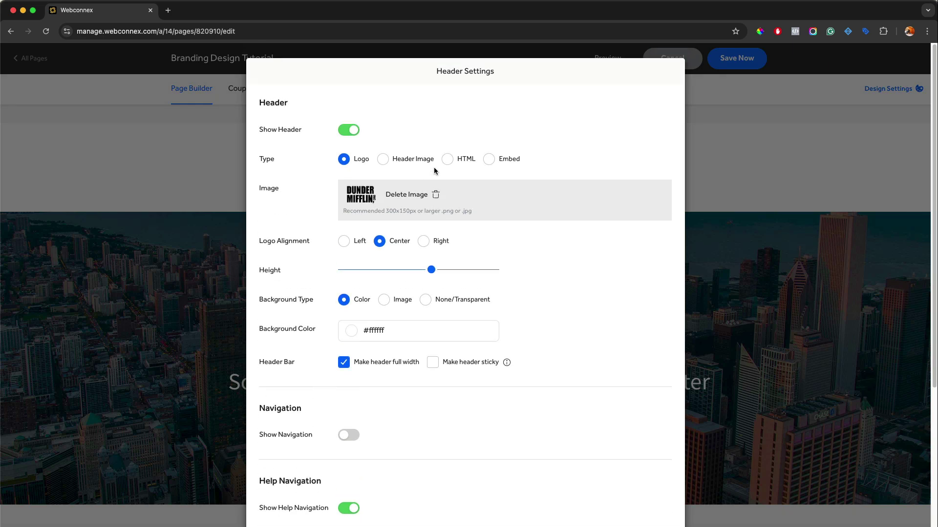
Turn on Show Navigation so the About The Event, Location, Register and Contact Us links appear
scroll(440, 156, "down", 5)
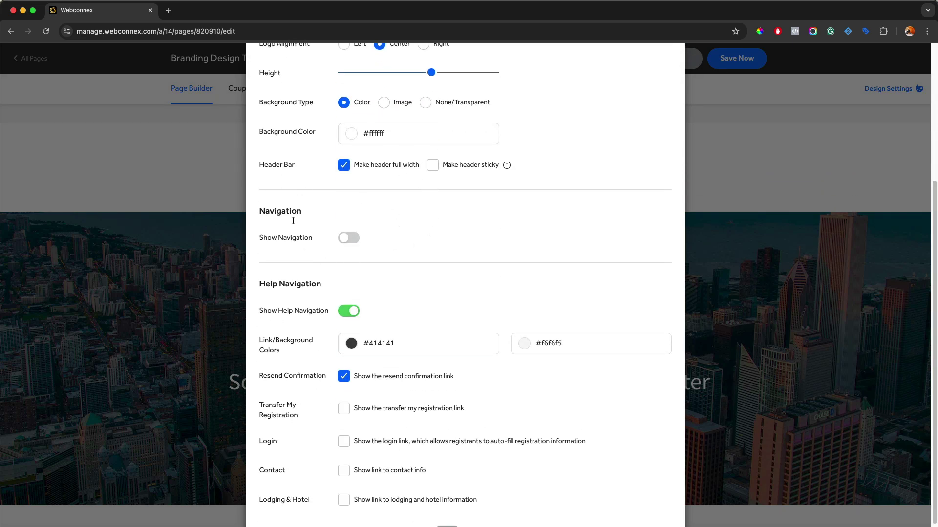
left_click(343, 239)
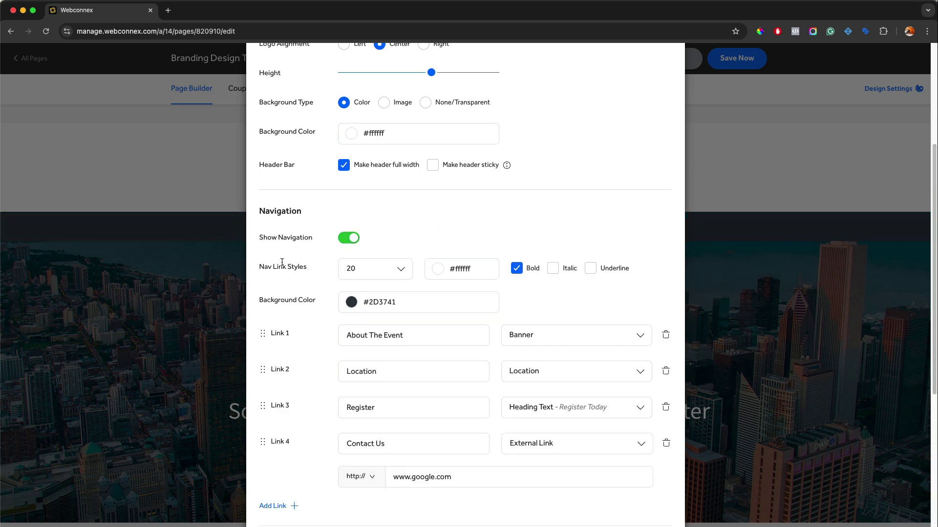
scroll(293, 313, "down", 7)
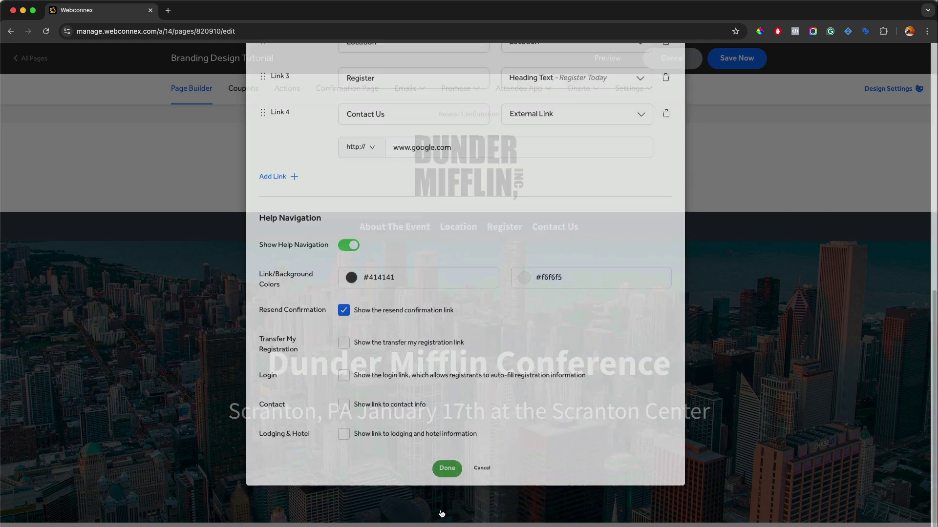
left_click(442, 514)
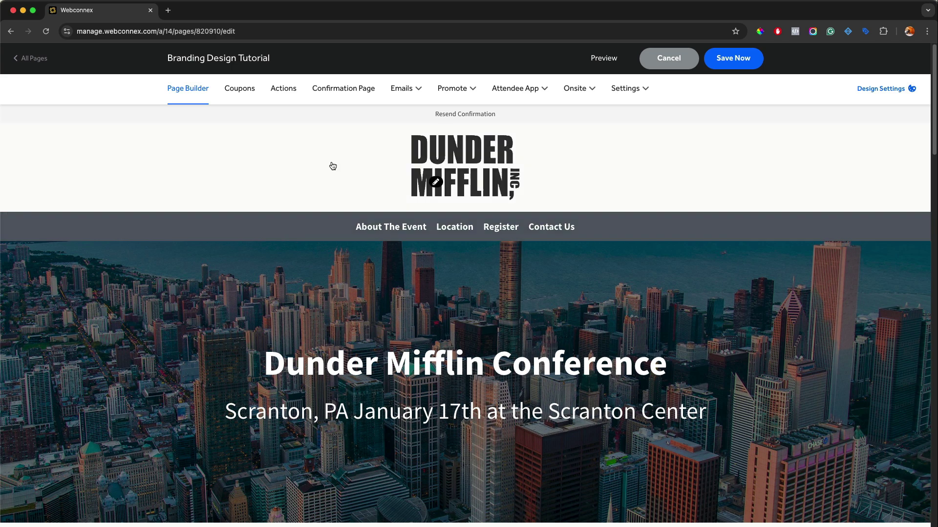
Set the nav link text to size 22 in light grey #d7d7d7
left_click(434, 184)
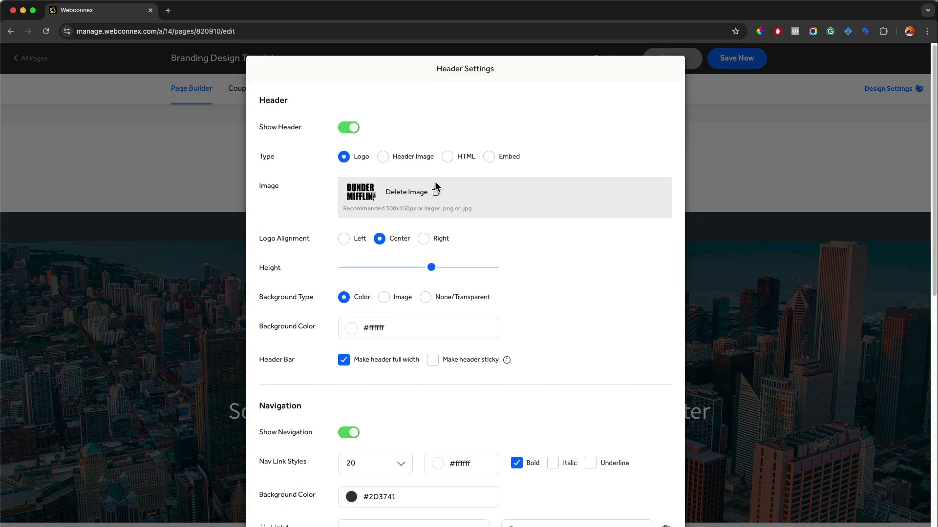
scroll(435, 186, "down", 6)
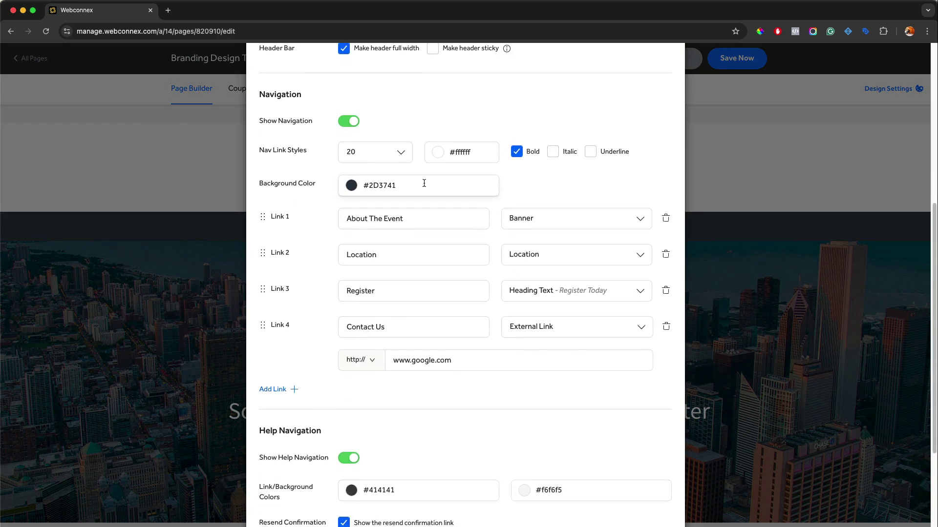
left_click(395, 153)
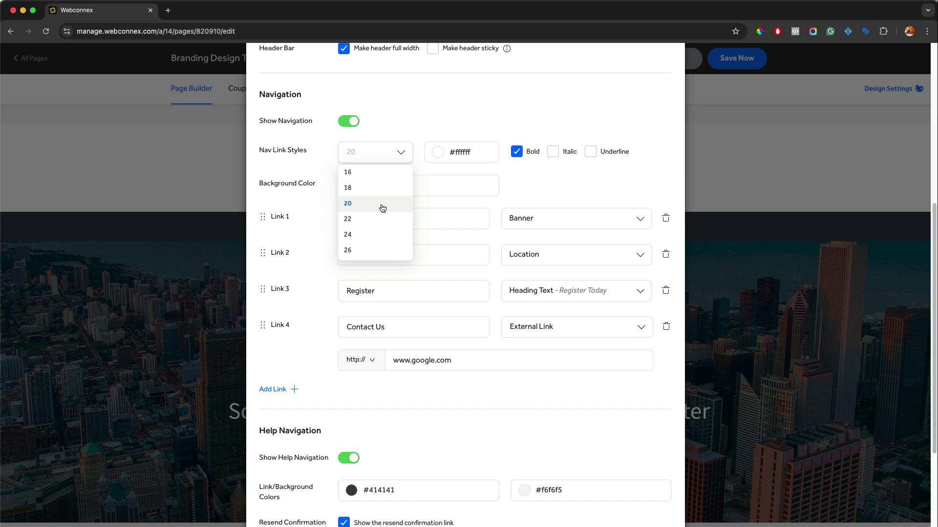
left_click(378, 221)
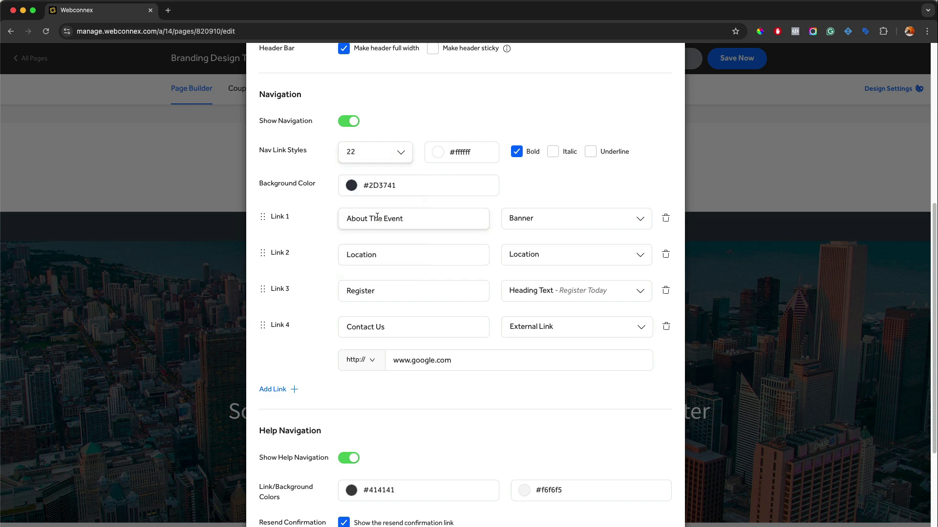
left_click(438, 153)
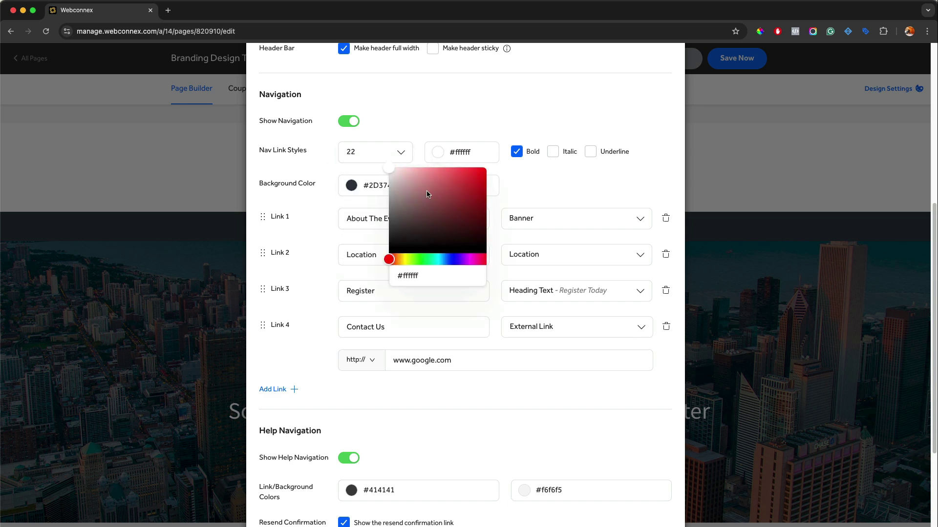
left_click(387, 179)
left_click(560, 179)
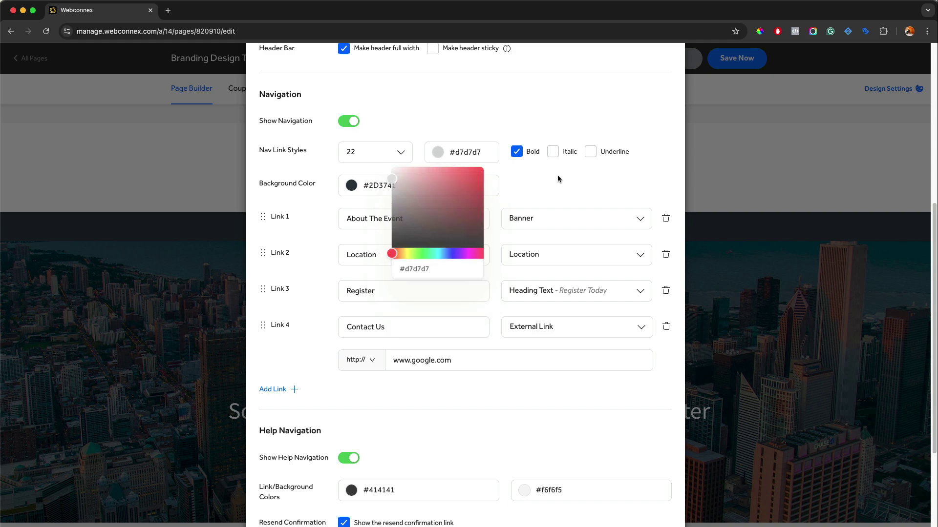
Give the navigation bar a bright blue #0676e6 background and apply the settings
left_click(359, 184)
left_click_drag(379, 105, 398, 57)
scroll(622, 151, "down", 5)
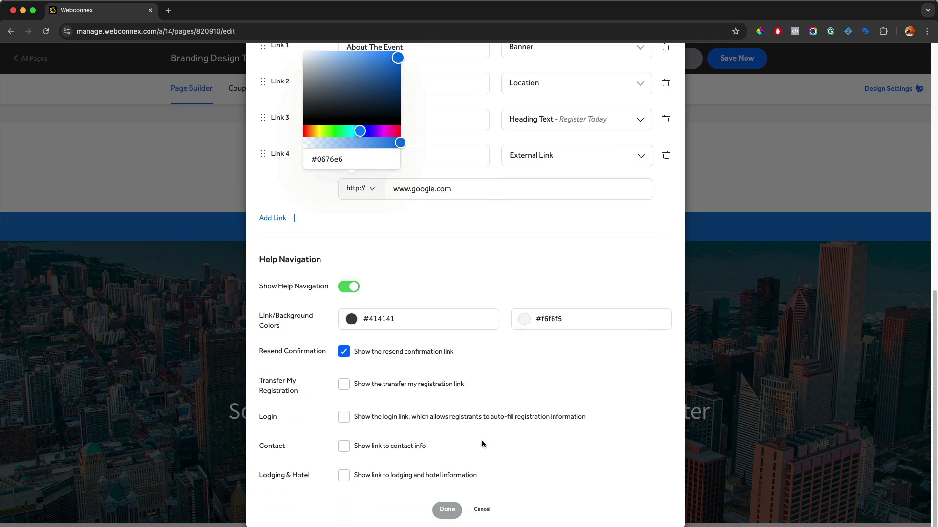
left_click(448, 510)
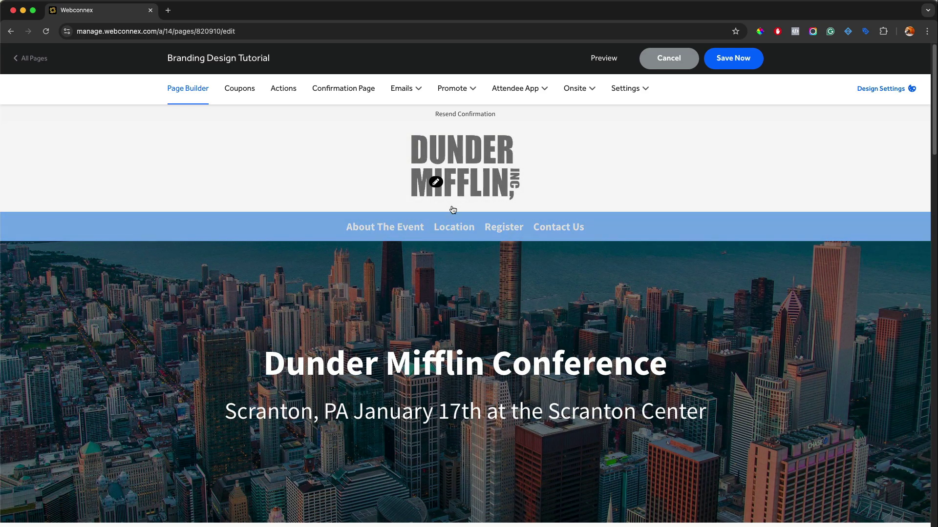
left_click(436, 182)
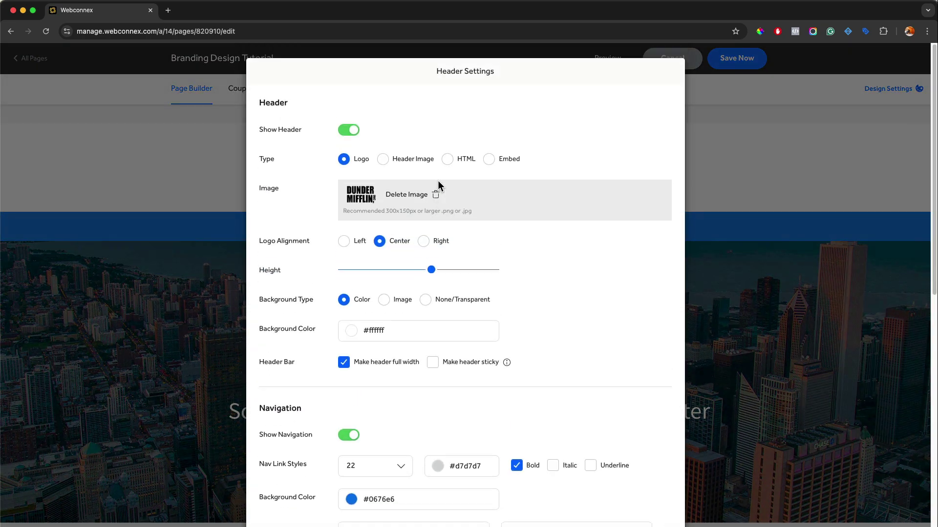
Add an empty Link 5 row below Contact Us in the navigation links
scroll(457, 207, "down", 5)
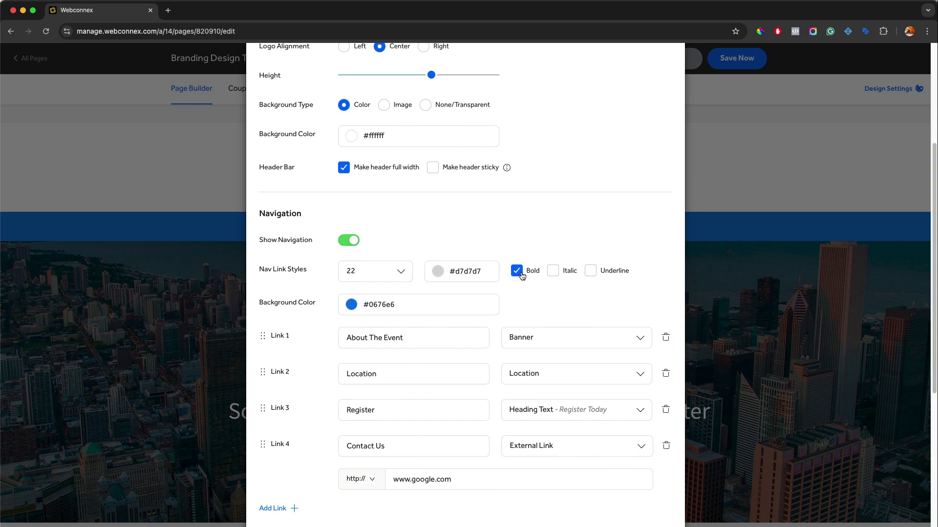
scroll(596, 268, "down", 3)
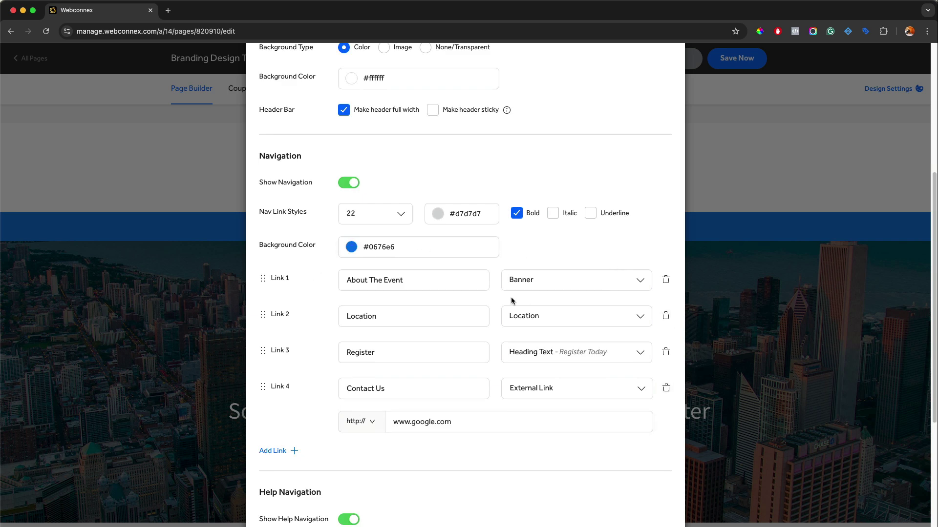
left_click(275, 451)
scroll(285, 451, "down", 8)
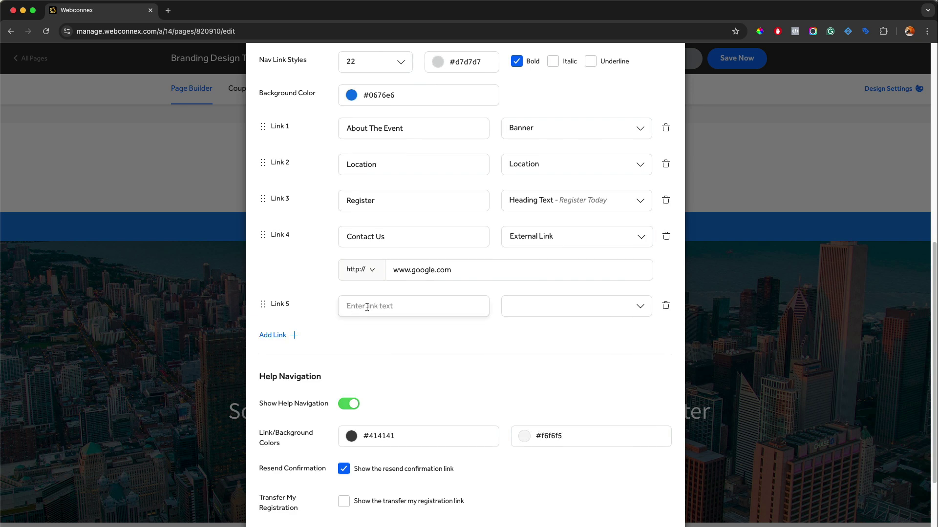
Try External Link, then Email as Link 5's type, entering an email address
left_click(542, 309)
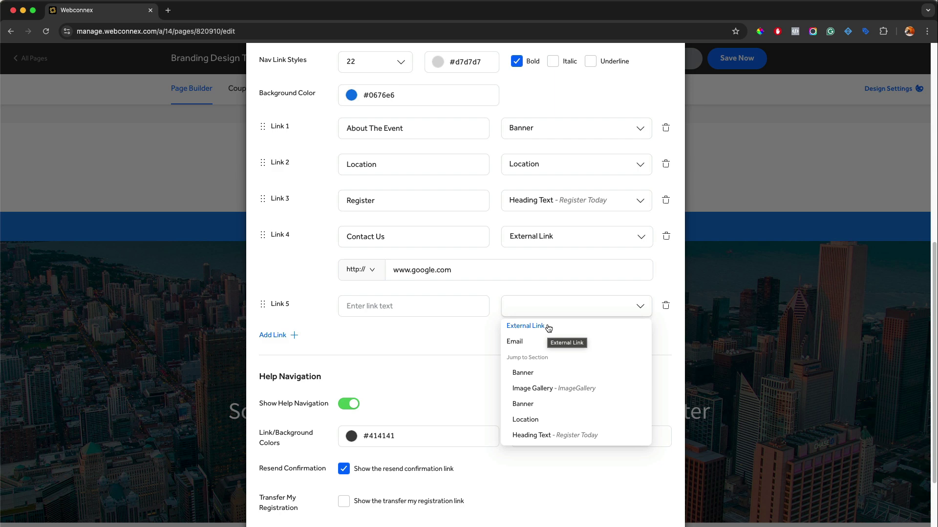
left_click(538, 326)
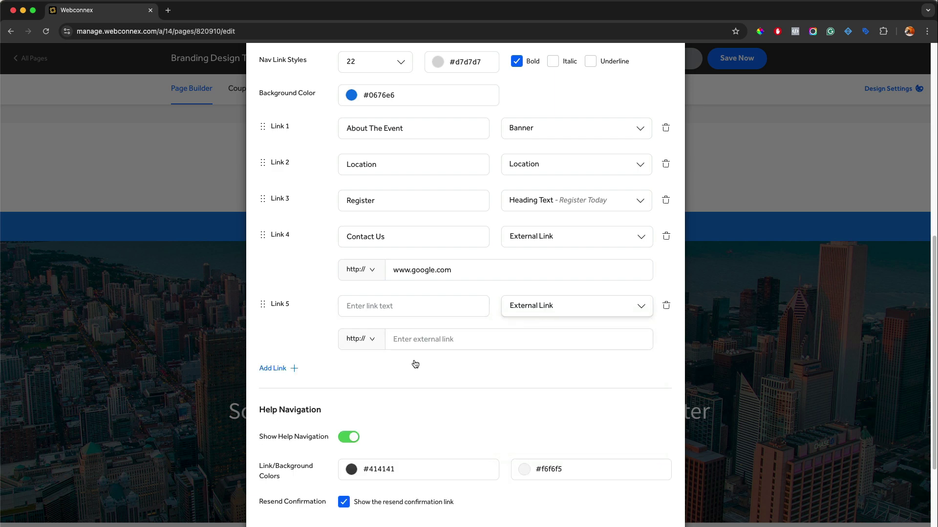
left_click(547, 306)
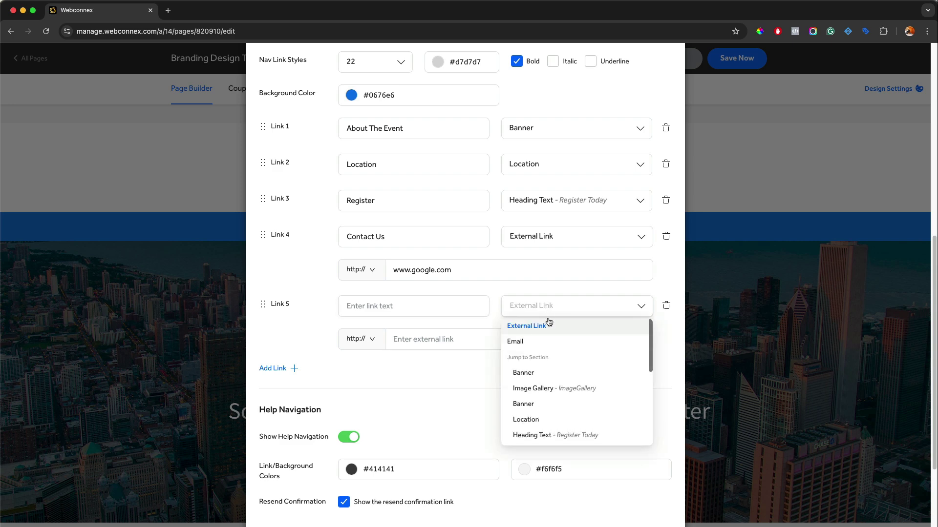
left_click(533, 340)
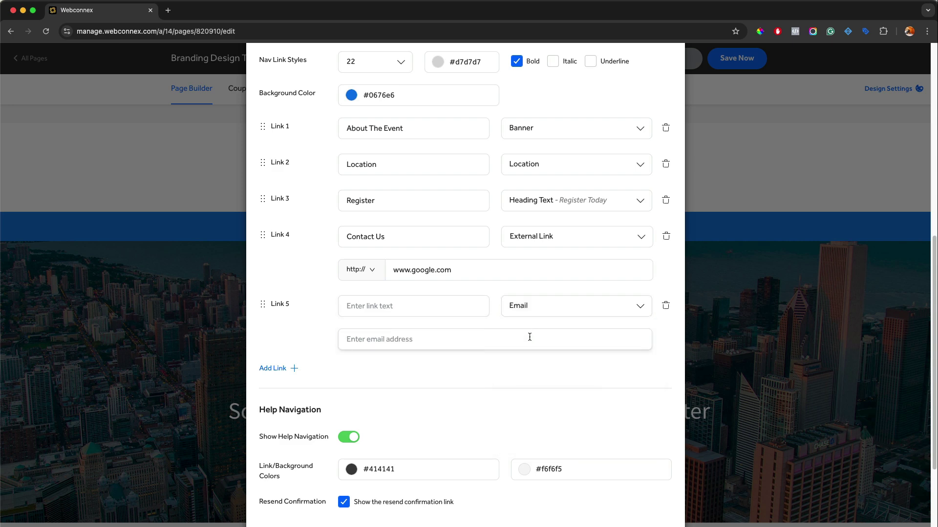
Delete the unfinished Link 5 row, leaving the four original links
left_click(544, 315)
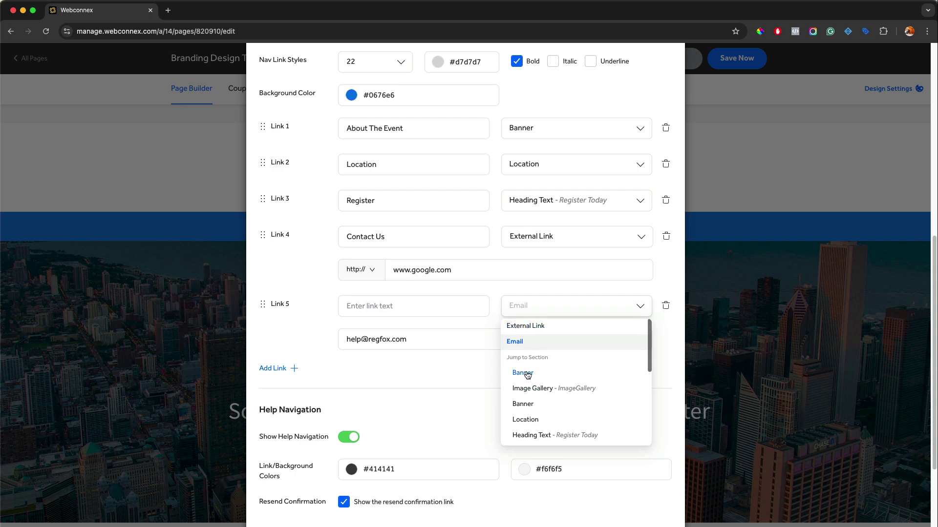
left_click(665, 305)
left_click(665, 306)
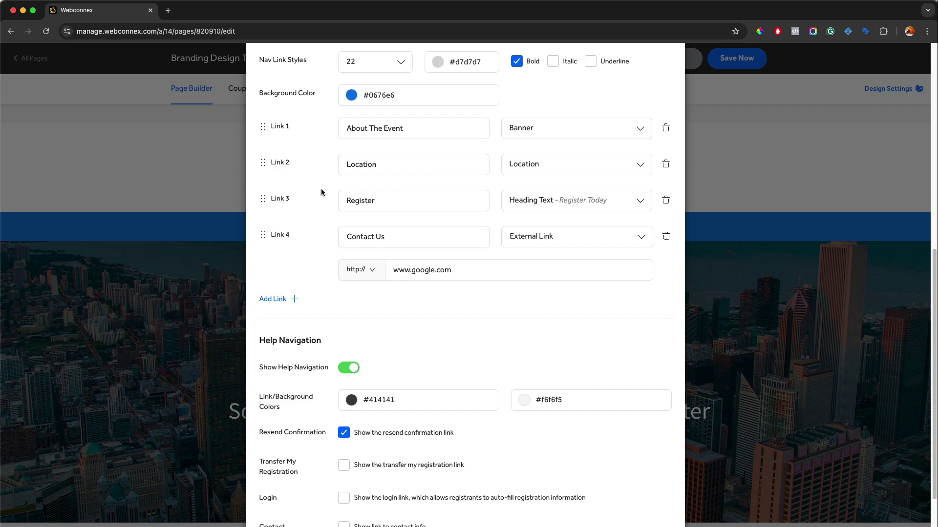
Review the Location, About The Event and Register link destinations, keep Register on Heading Text, and apply
left_click(552, 168)
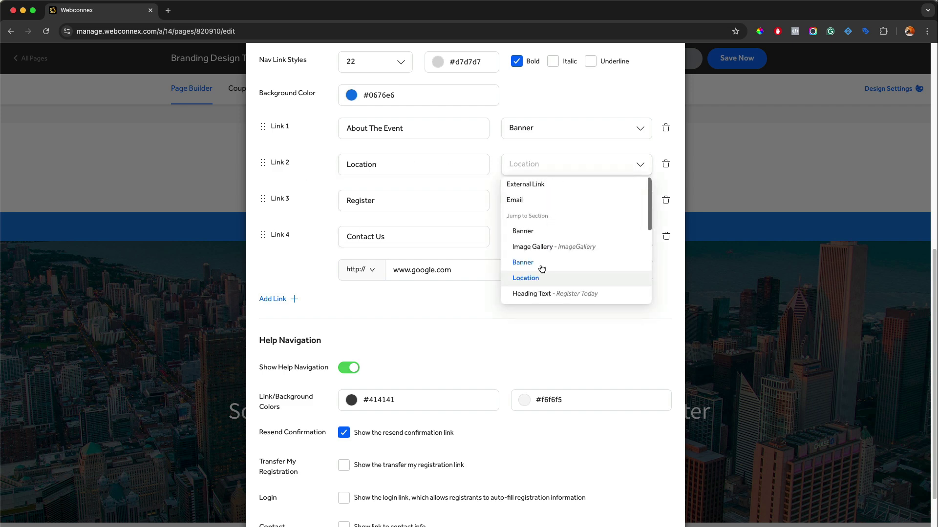
left_click(536, 130)
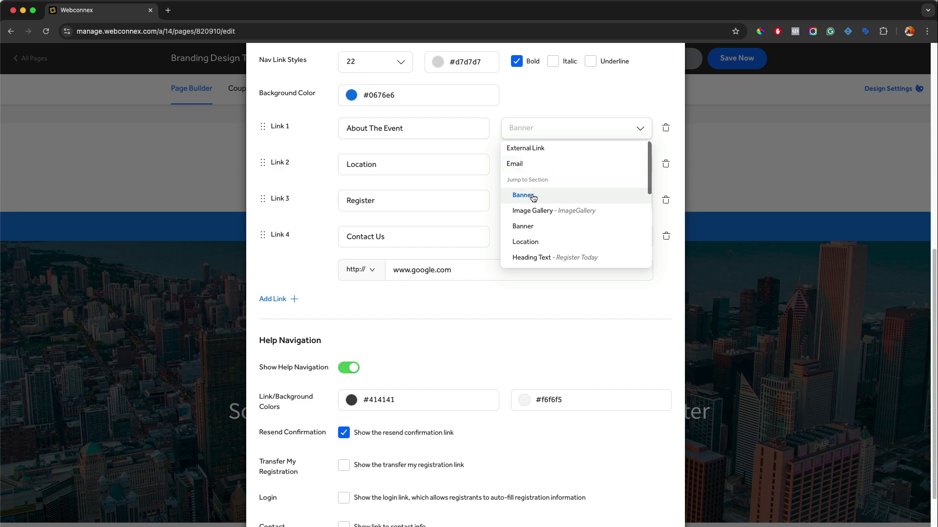
left_click(344, 228)
left_click(550, 203)
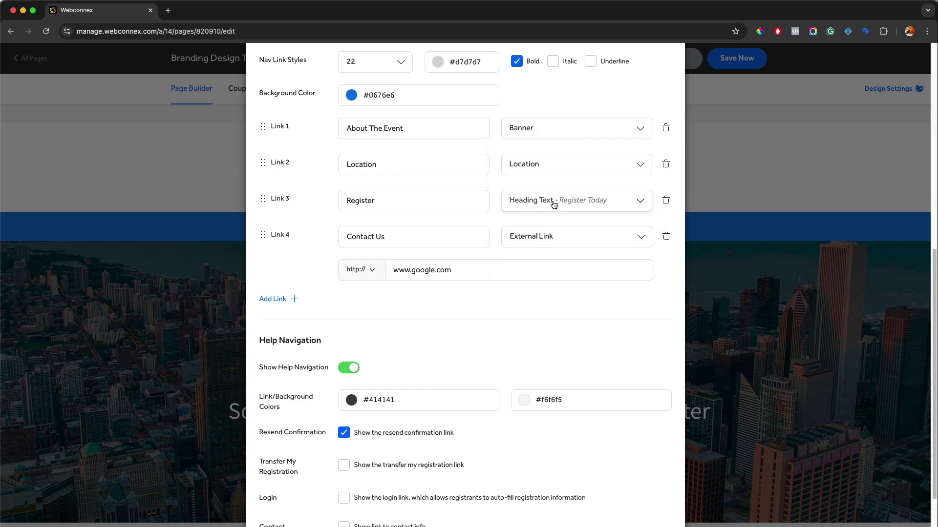
scroll(540, 322, "down", 2)
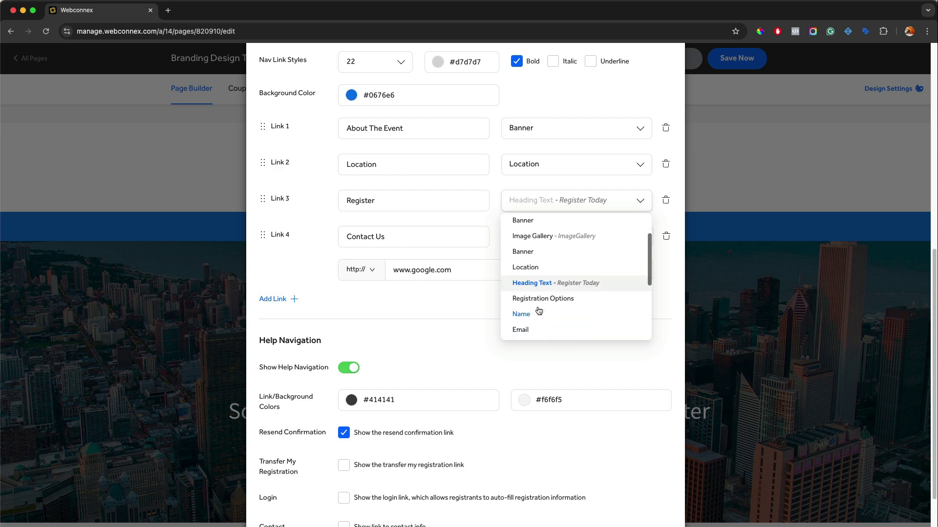
scroll(537, 293, "down", 2)
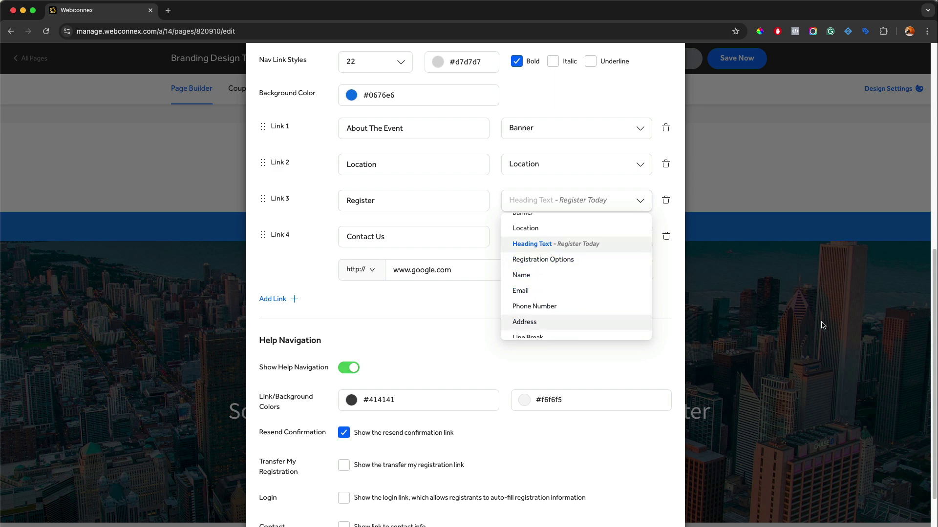
left_click(555, 247)
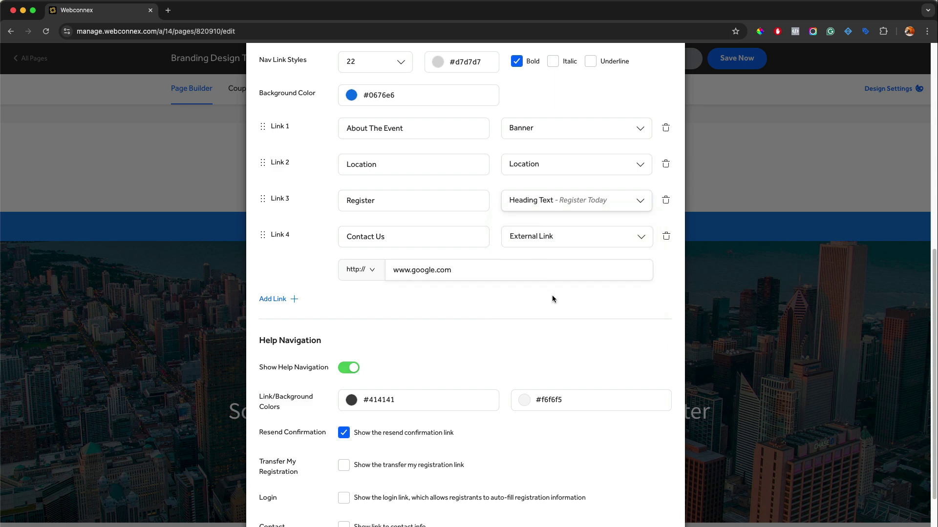
scroll(550, 291, "down", 3)
left_click(447, 510)
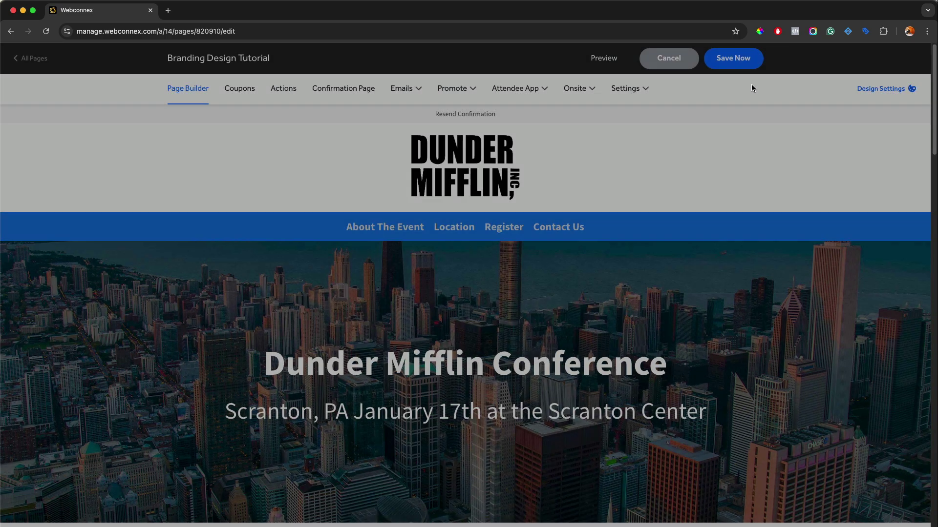
Save the page and preview it, confirming About The Event, Location and Register jump to their sections
left_click(757, 59)
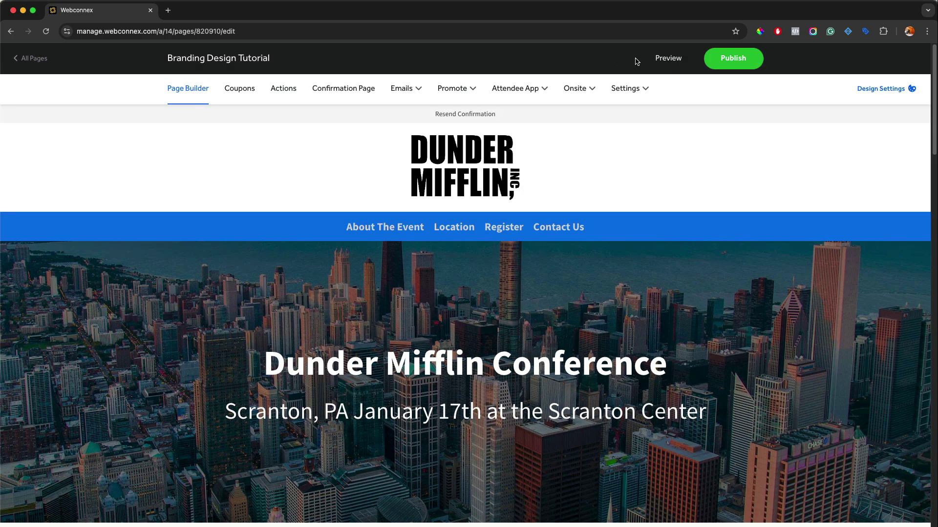
left_click(662, 59)
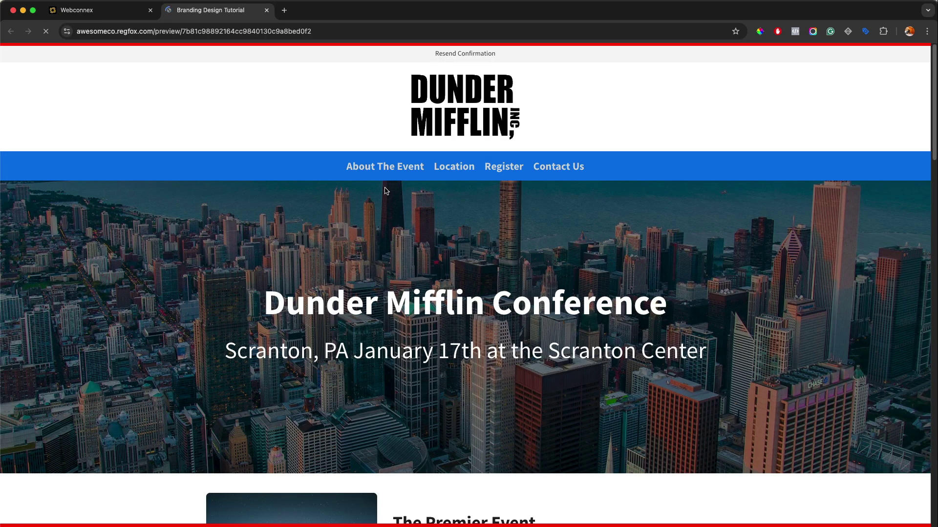
left_click(399, 167)
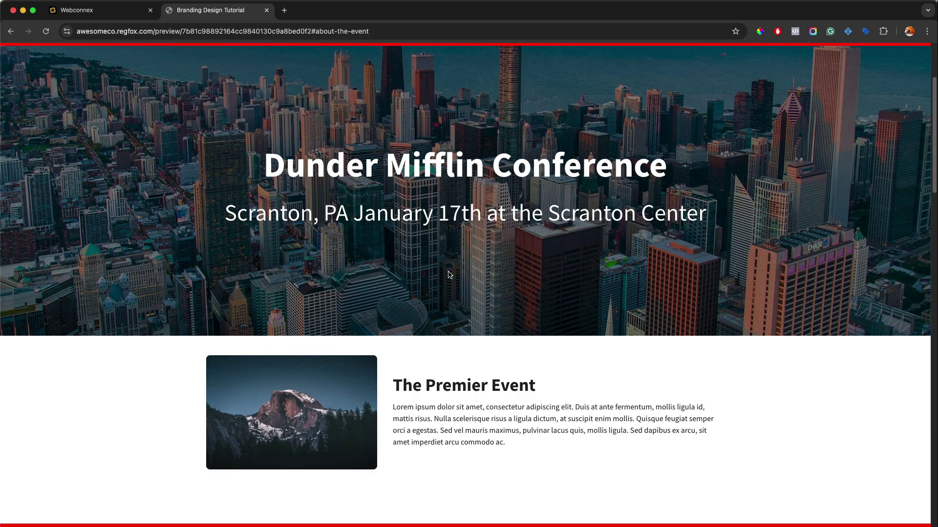
scroll(431, 356, "up", 3)
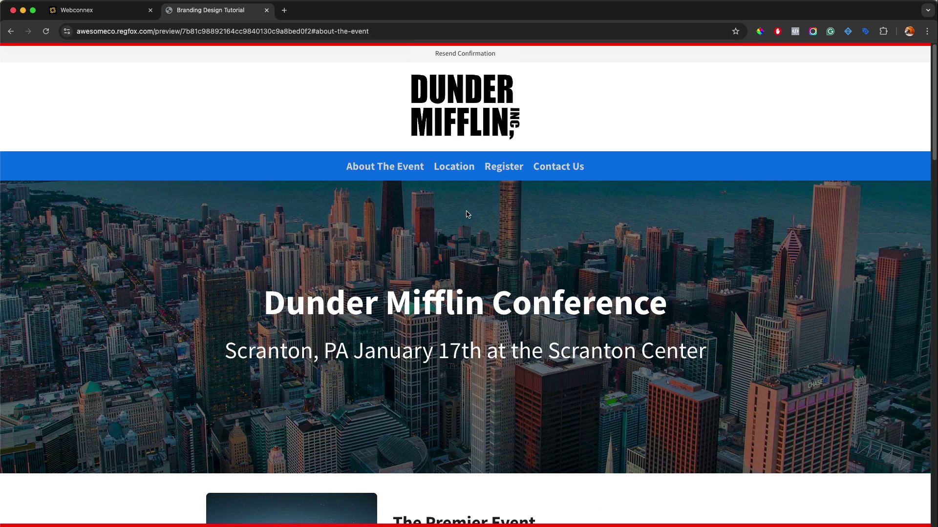
left_click(470, 173)
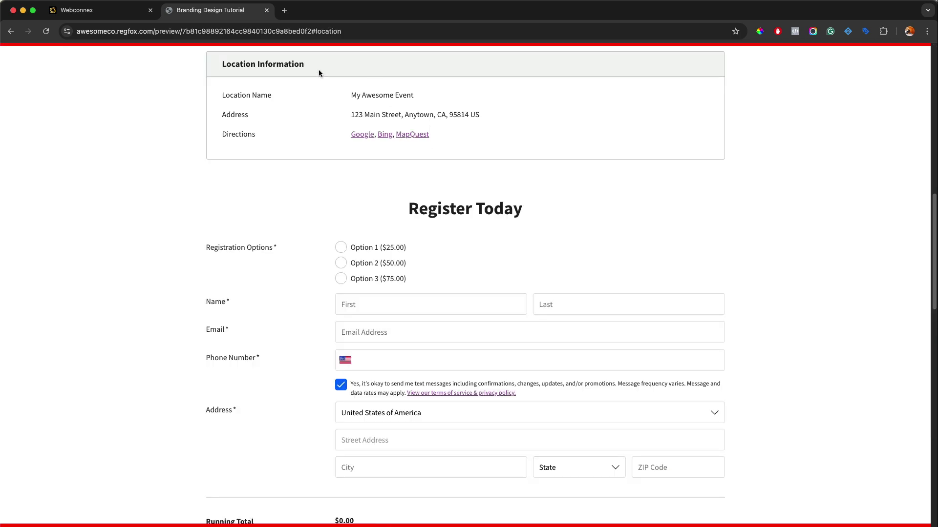
scroll(243, 87, "up", 10)
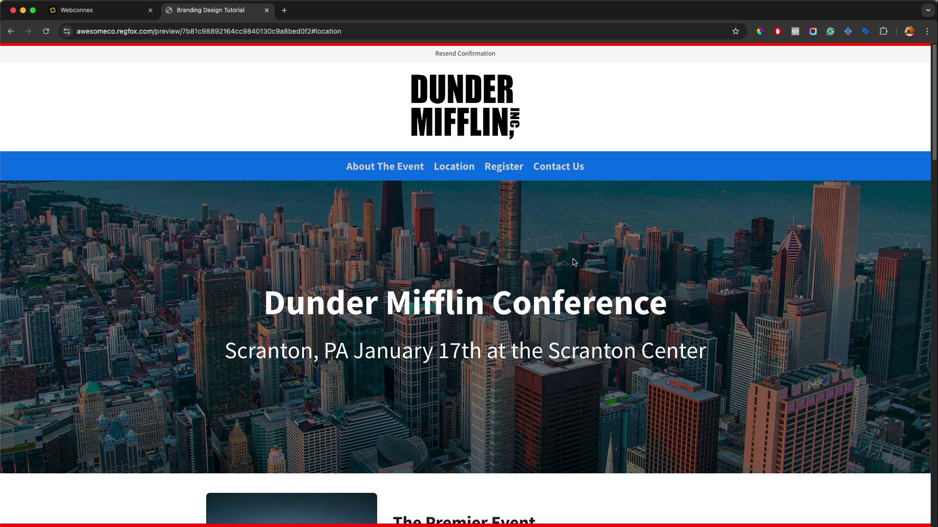
left_click(508, 168)
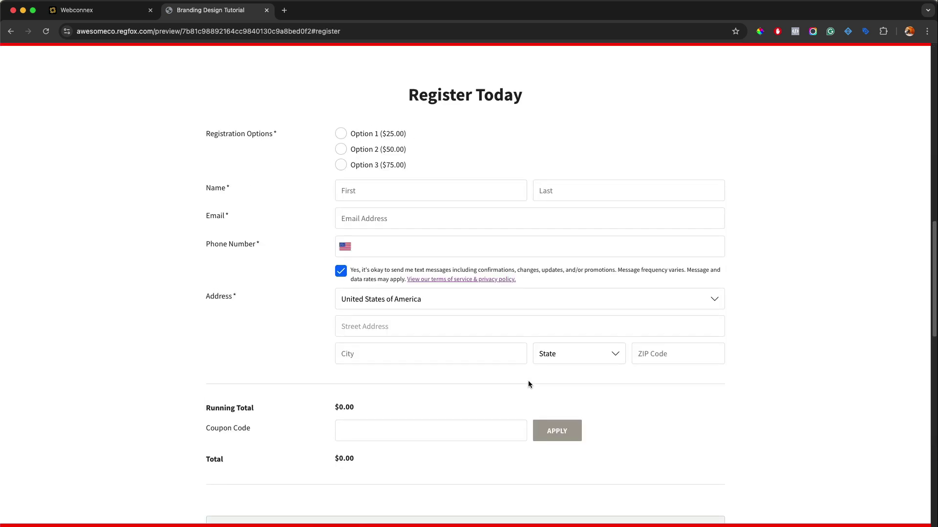
scroll(540, 386, "up", 15)
scroll(427, 386, "up", 5)
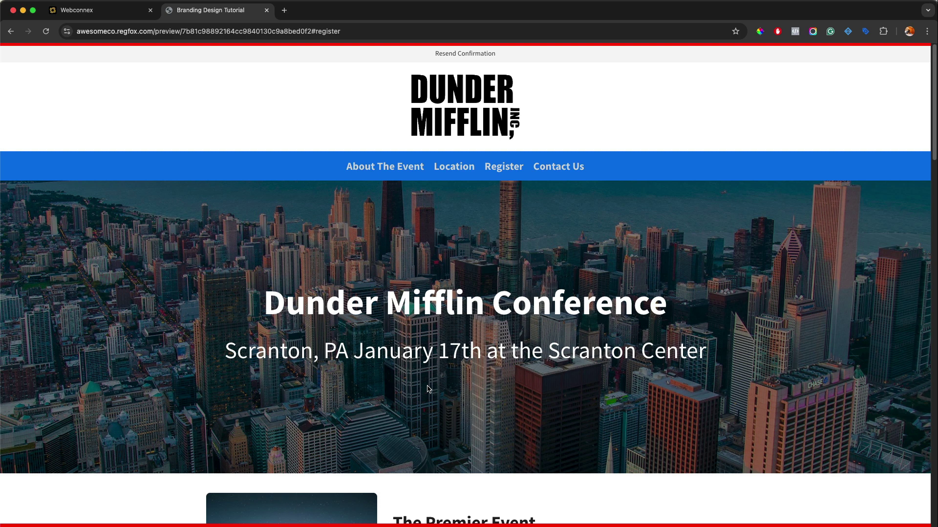
left_click(267, 10)
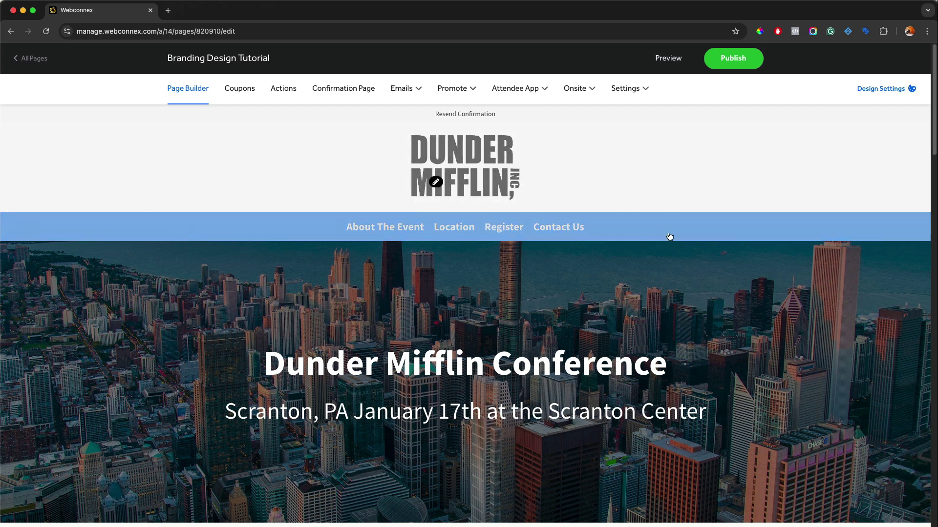
left_click(436, 182)
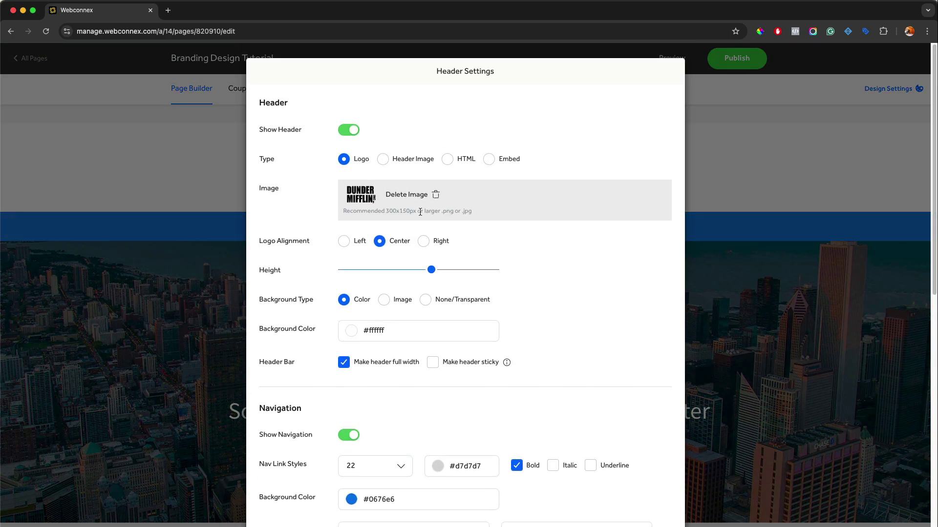
Align the logo to the left and apply the header settings
left_click(344, 241)
scroll(455, 228, "down", 10)
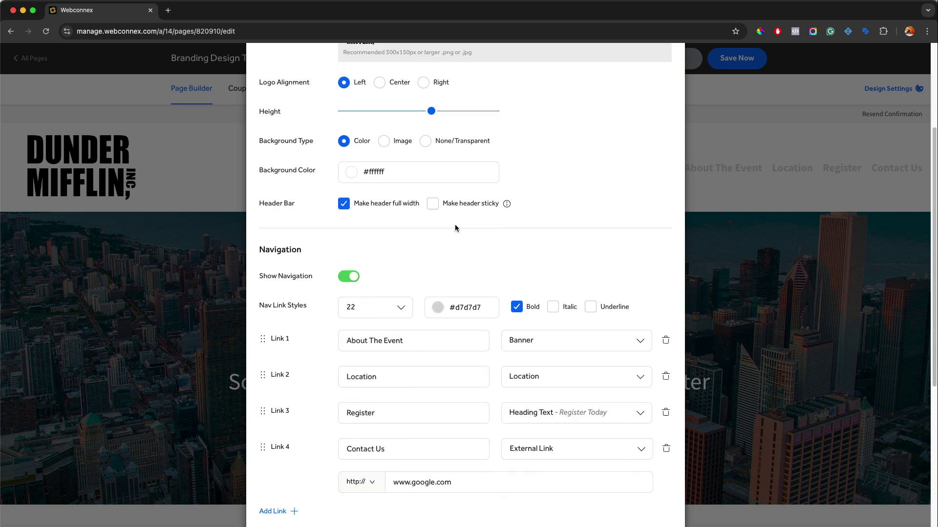
left_click(446, 509)
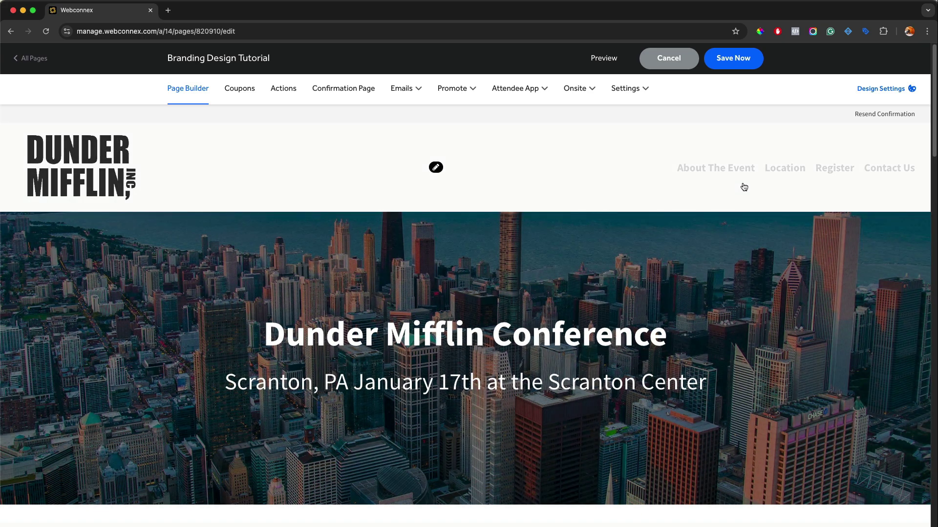
Change the nav link colour to saturated blue #061dee and save the page
left_click(436, 167)
scroll(439, 278, "down", 4)
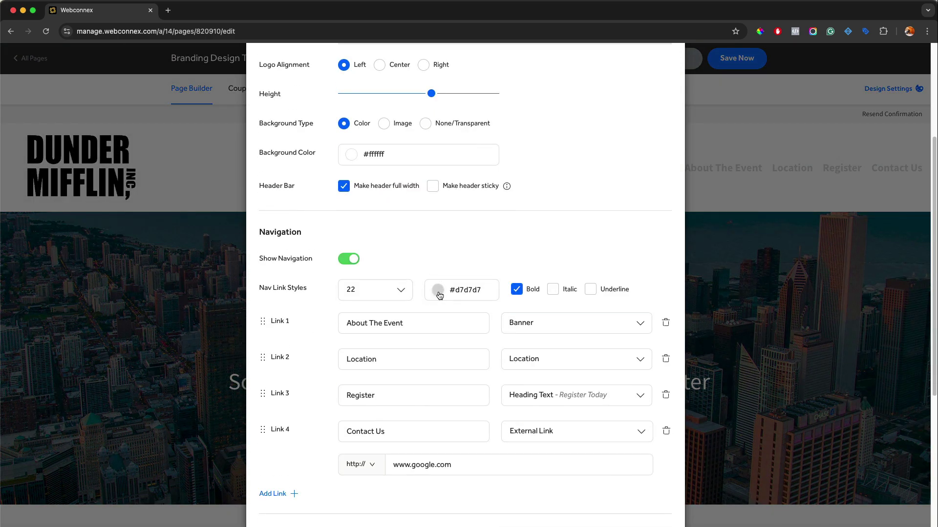
left_click(439, 292)
left_click(450, 247)
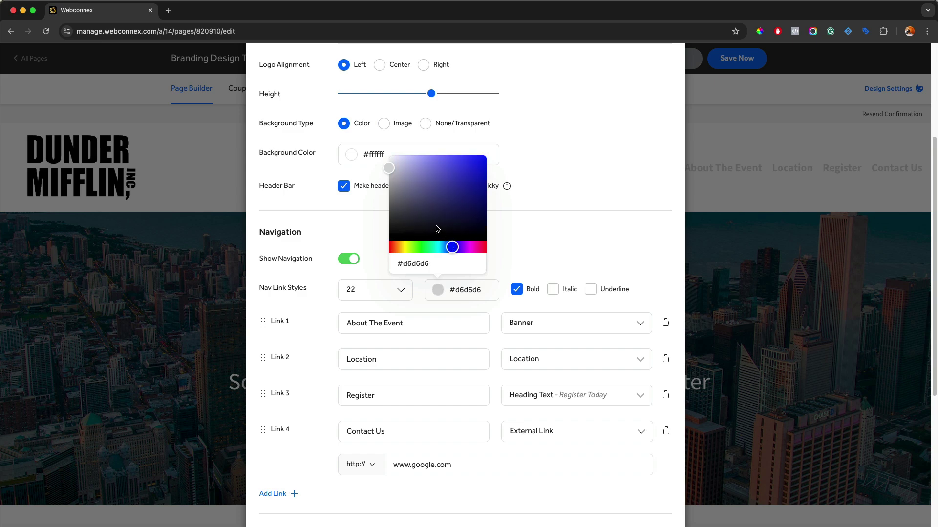
left_click_drag(456, 184, 486, 161)
left_click(538, 159)
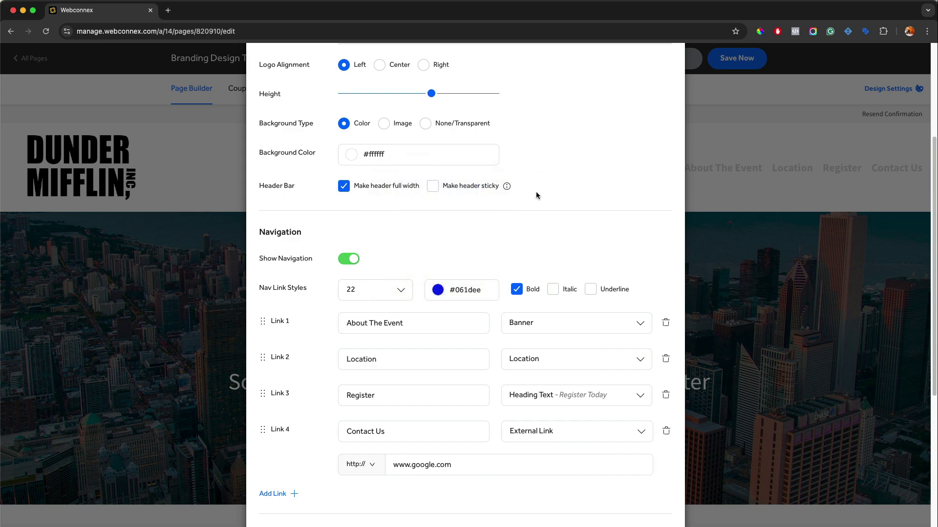
scroll(508, 390, "down", 6)
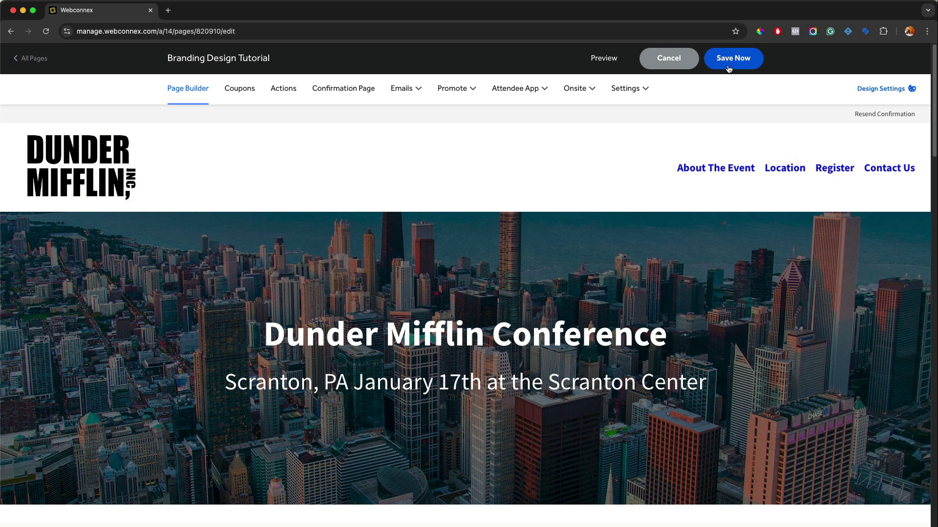
left_click(729, 68)
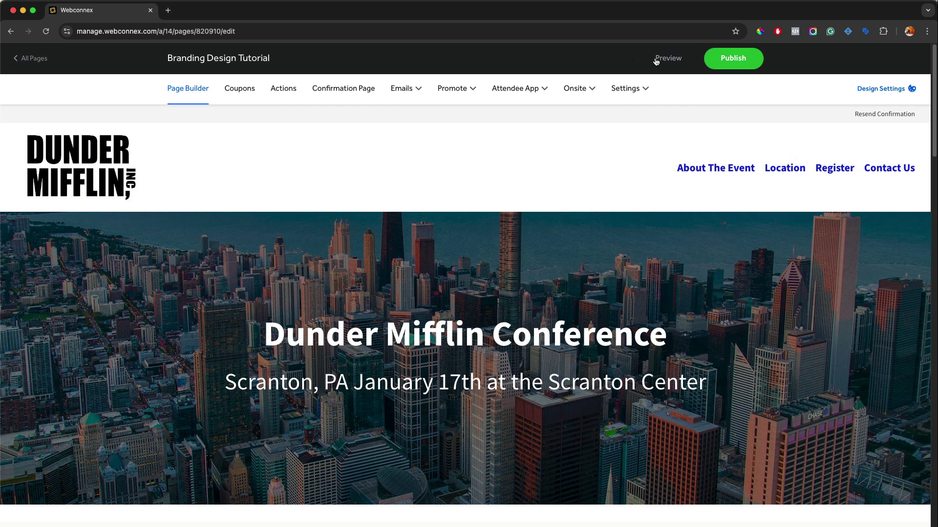
Preview the updated page and test the About The Event and Location links
left_click(656, 60)
left_click(746, 107)
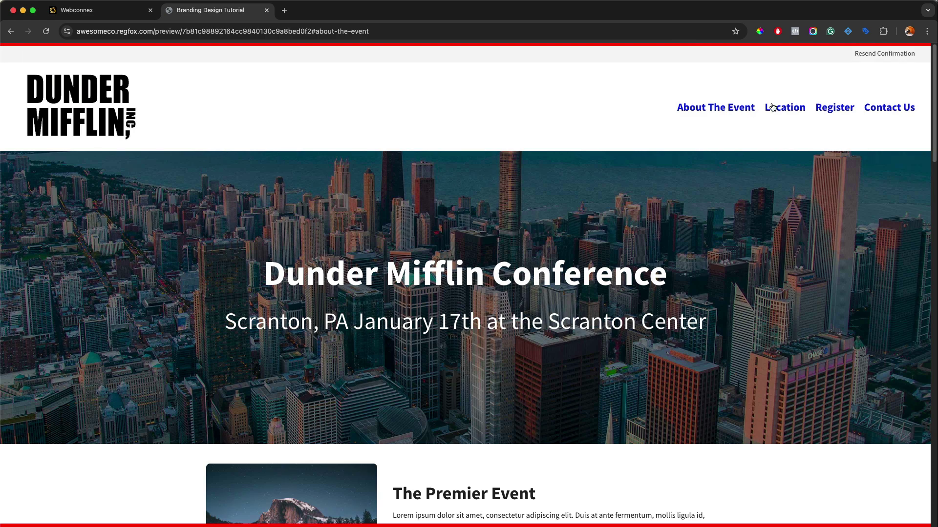
left_click(776, 106)
left_click(266, 10)
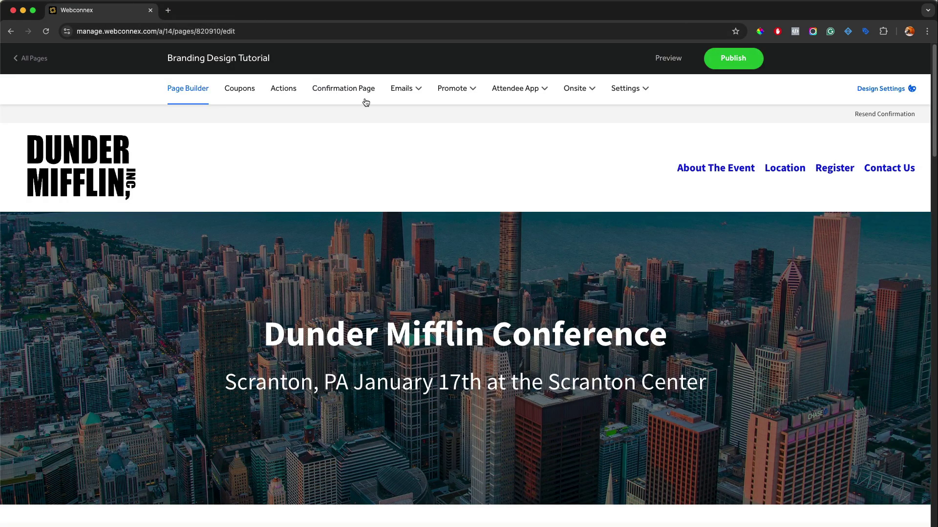
Reapply the header settings and save the page
left_click(436, 168)
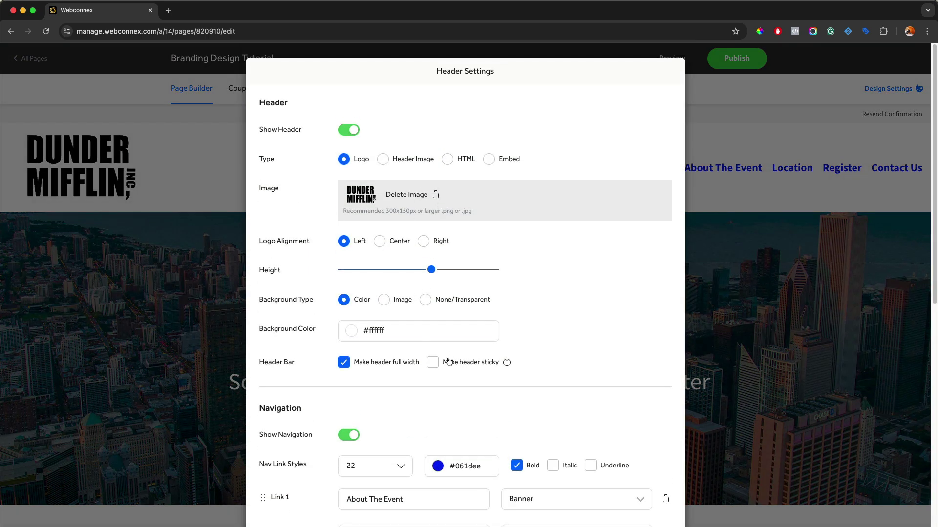
scroll(444, 368, "down", 10)
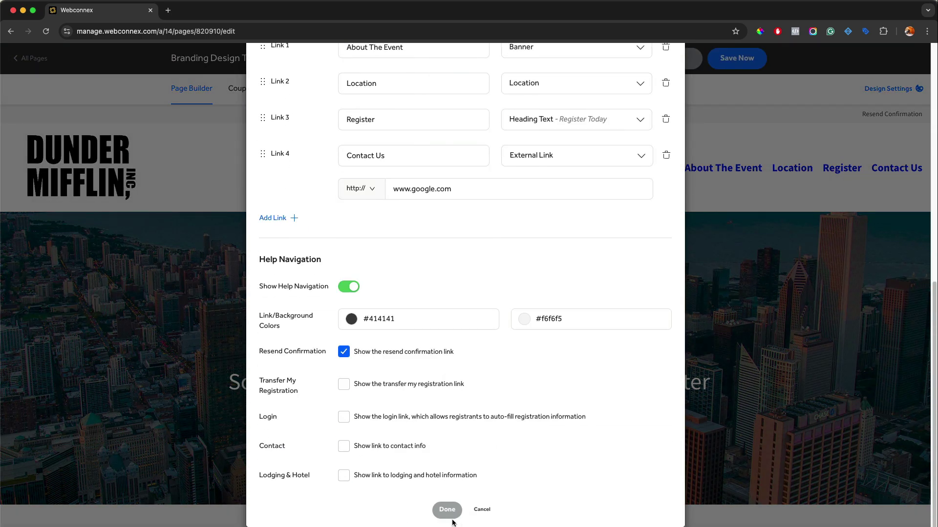
left_click(451, 519)
left_click(740, 62)
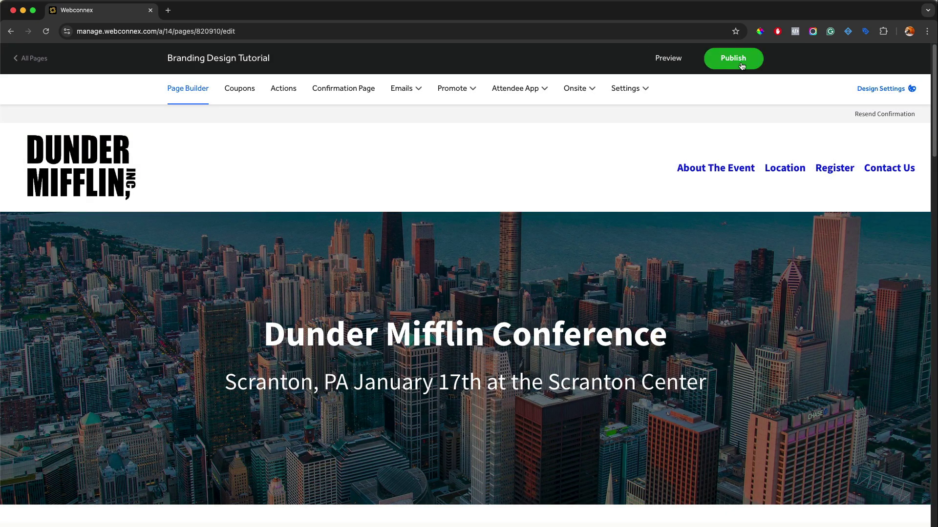
Preview again and confirm Location, Register and About The Event jump to their sections
left_click(678, 62)
scroll(637, 151, "down", 6)
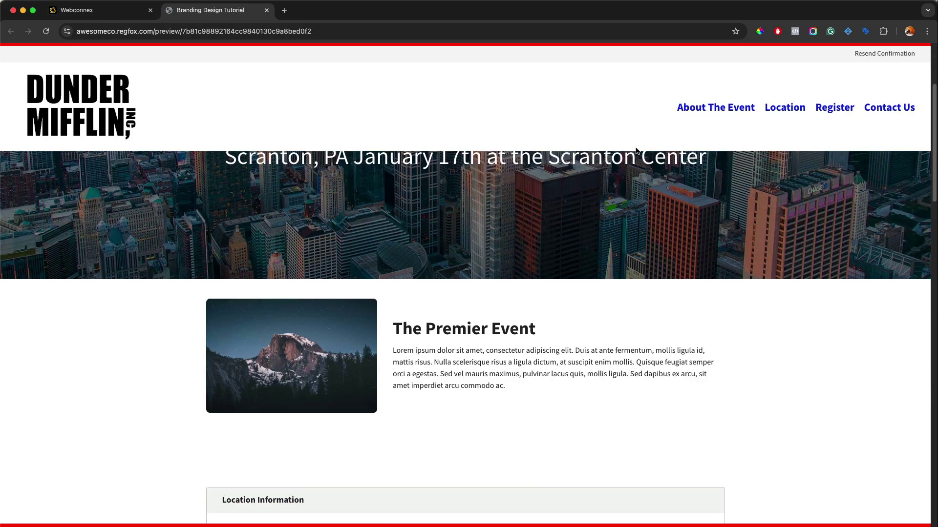
scroll(635, 147, "down", 3)
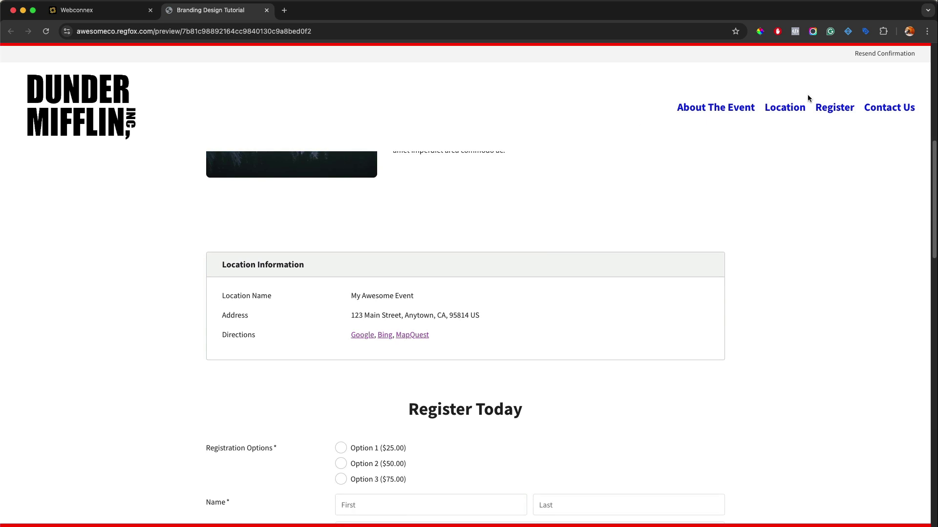
left_click(792, 109)
left_click(833, 108)
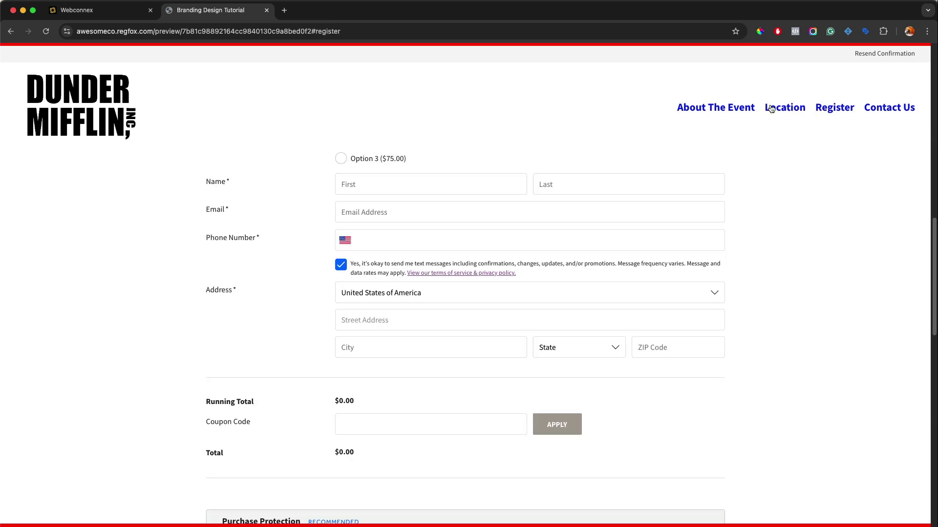
left_click(713, 109)
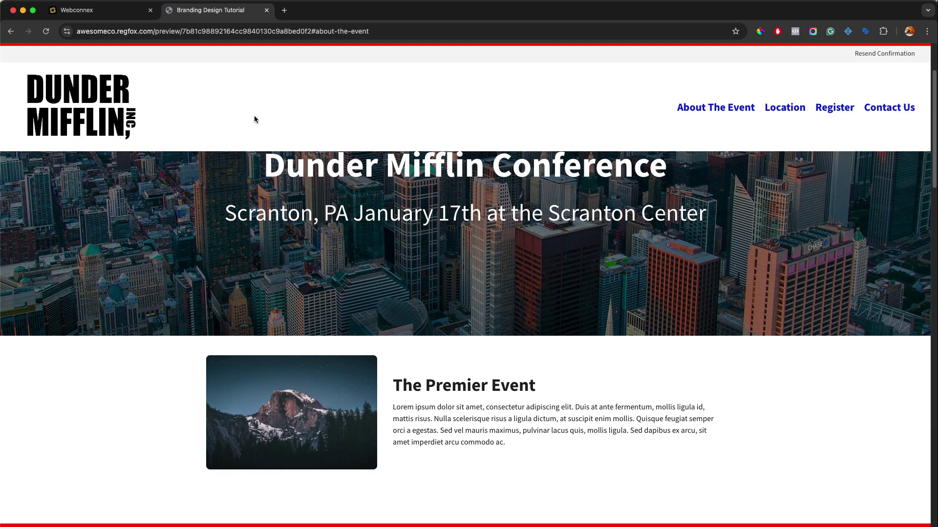
left_click(266, 10)
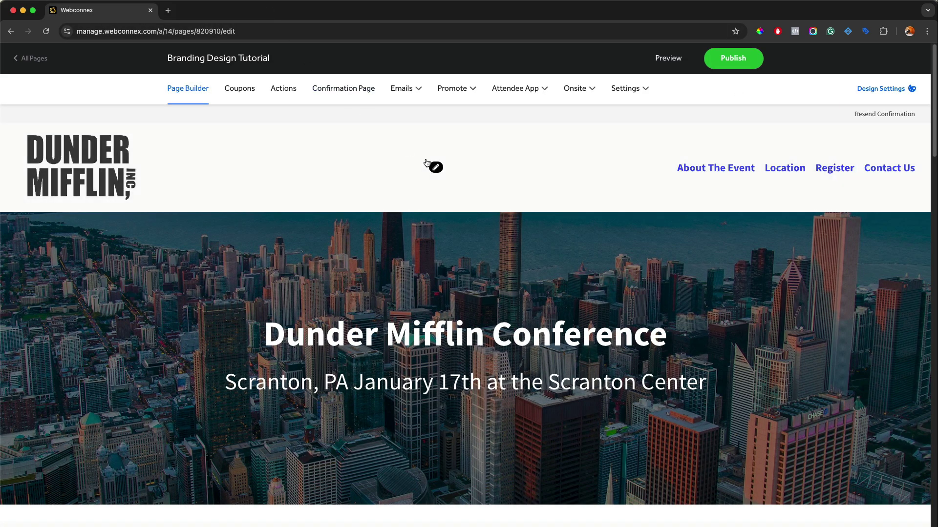
Center the logo and change the nav link colour to light grey #cfd0d3
left_click(436, 168)
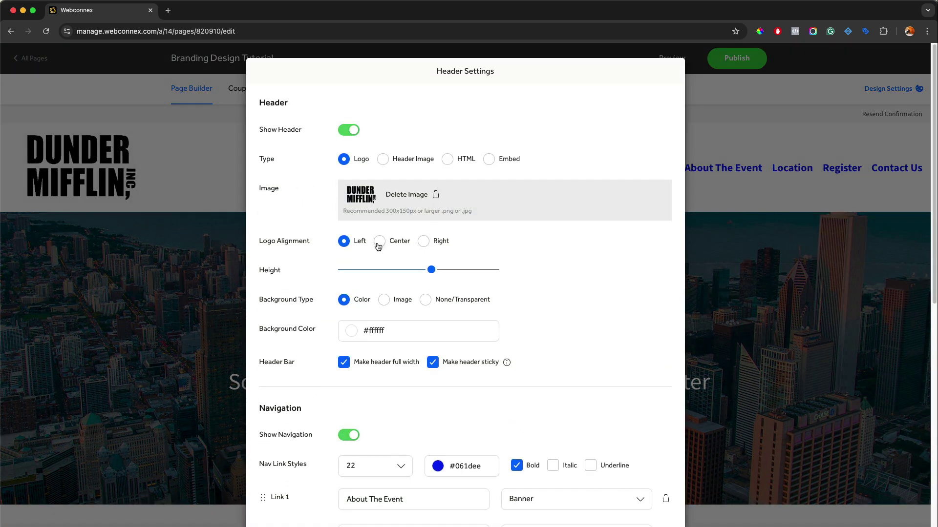
left_click(380, 242)
scroll(385, 241, "down", 5)
left_click(438, 331)
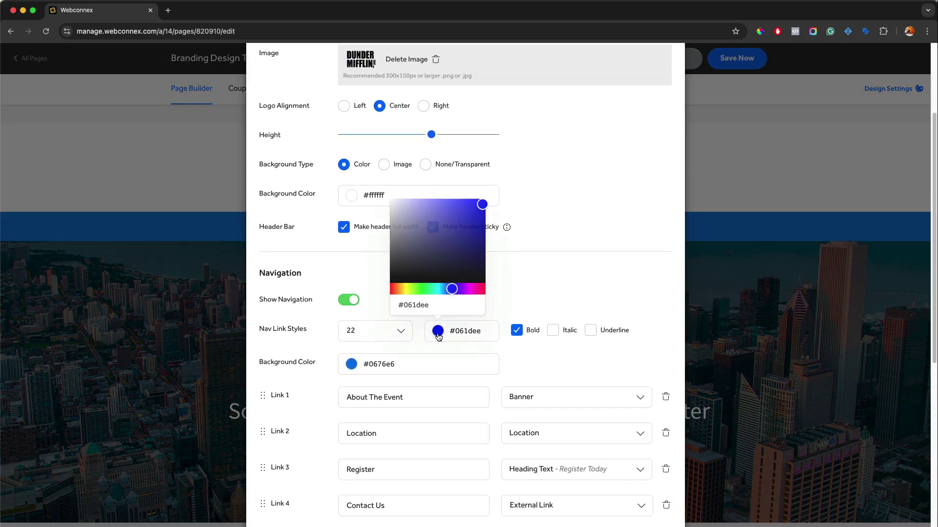
left_click_drag(409, 245, 390, 210)
left_click(537, 219)
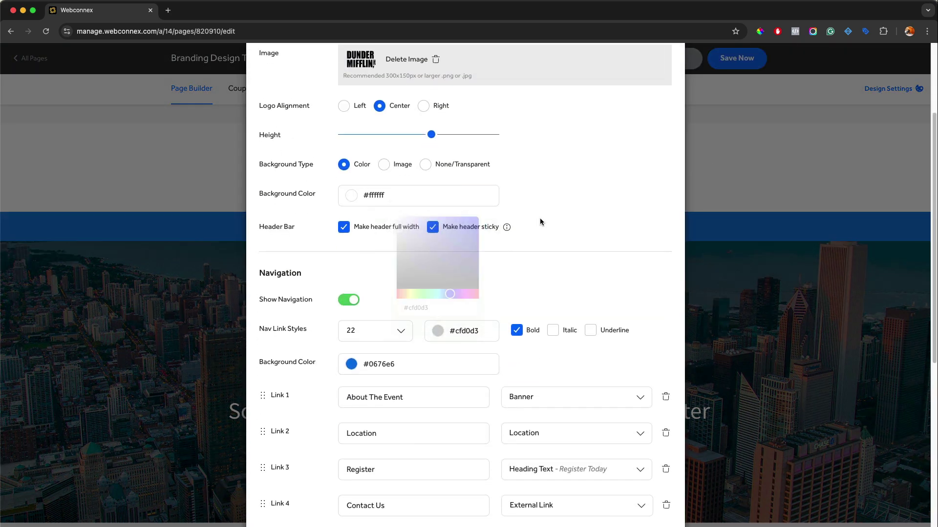
Turn off Show Help Navigation, apply the settings, save, and preview the page
scroll(540, 222, "down", 1)
scroll(540, 219, "down", 6)
scroll(587, 258, "down", 5)
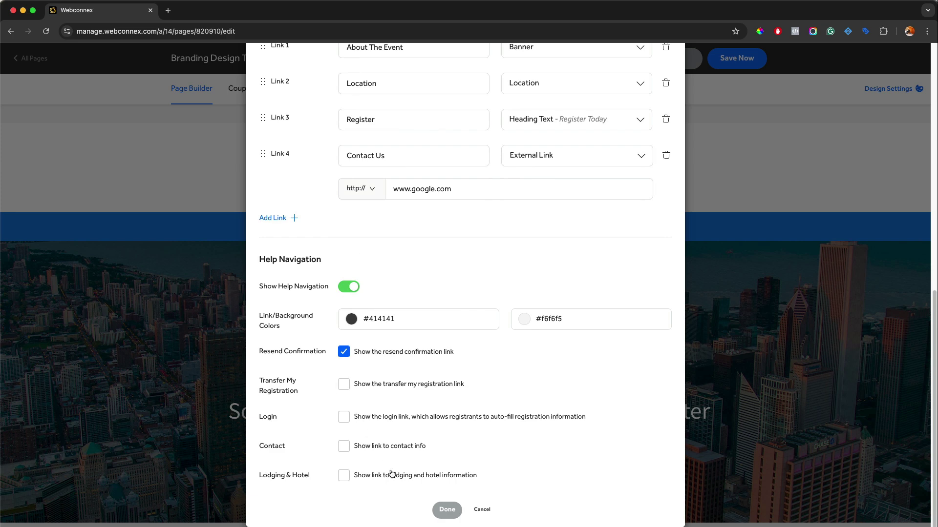
left_click(352, 286)
left_click(447, 509)
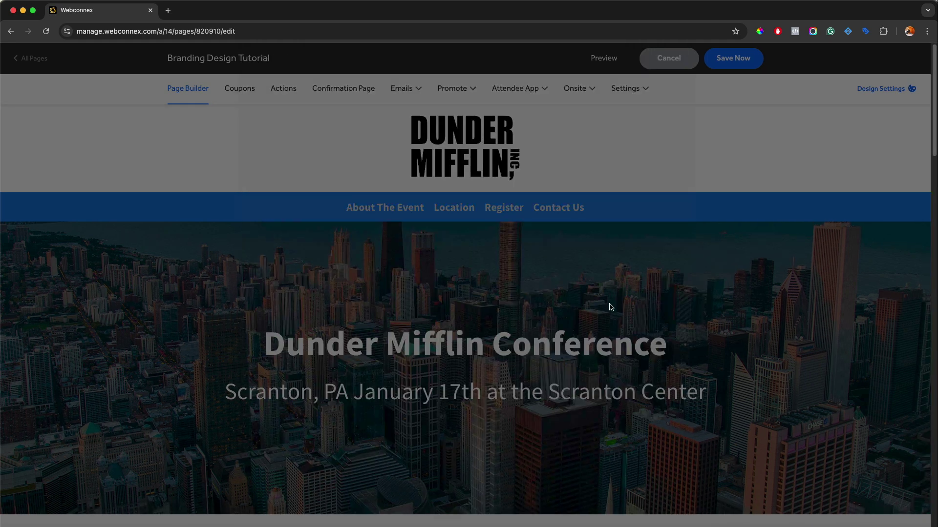
left_click(758, 59)
left_click(663, 60)
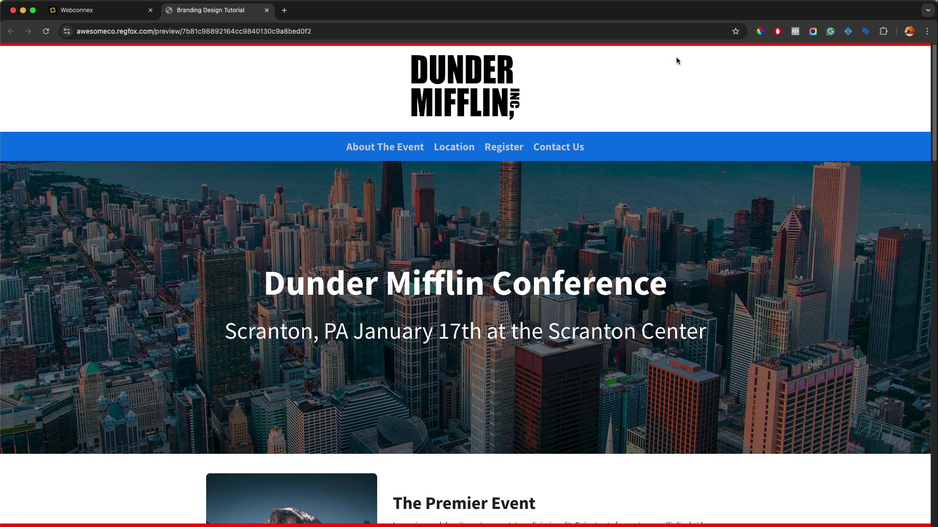
Back in the editor, turn Show Help Navigation on again in the header settings
left_click(266, 11)
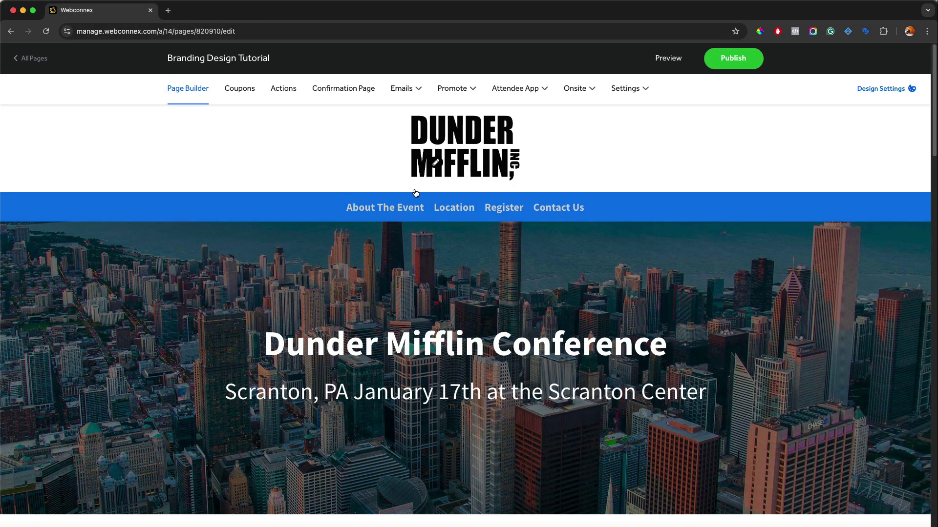
left_click(437, 165)
scroll(432, 245, "down", 8)
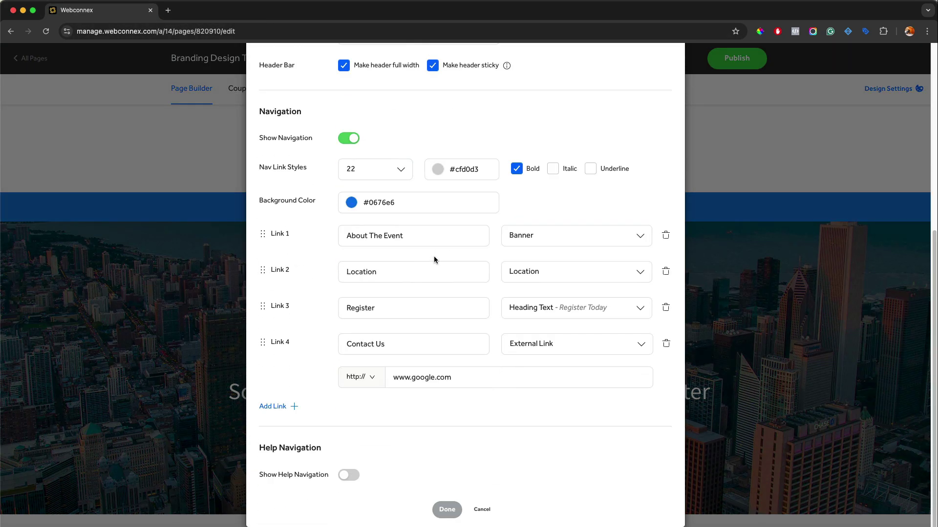
left_click(348, 475)
scroll(360, 434, "down", 3)
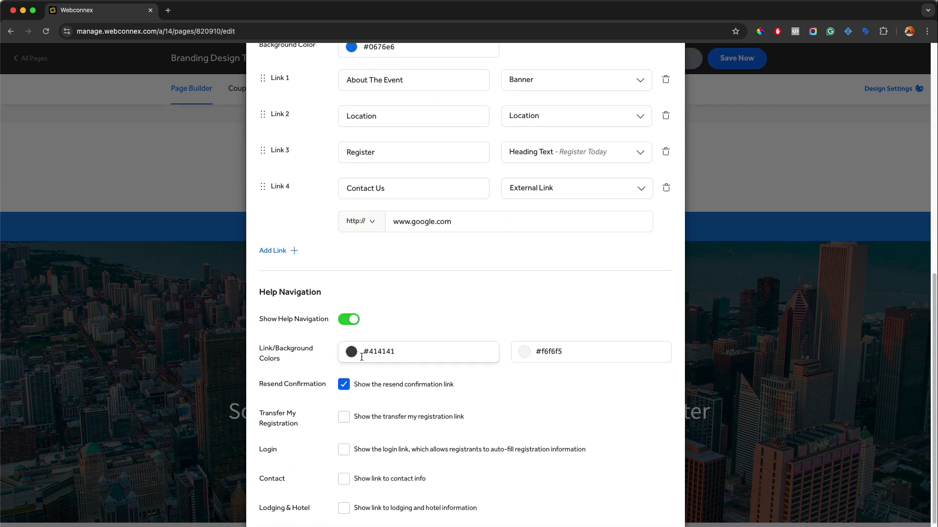
Give the help bar a #000000 background and #e5dbdb link colour, and apply
left_click(525, 355)
left_click_drag(509, 259, 473, 300)
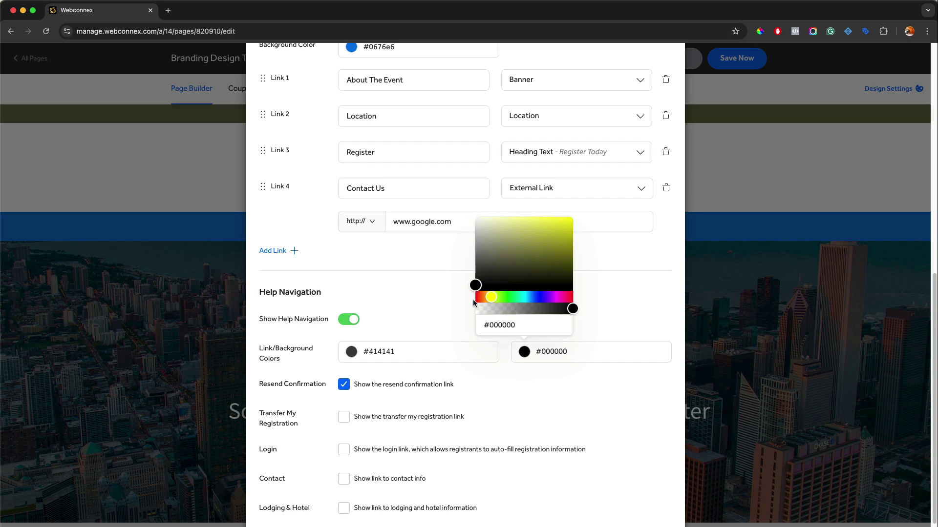
left_click(468, 308)
left_click(351, 355)
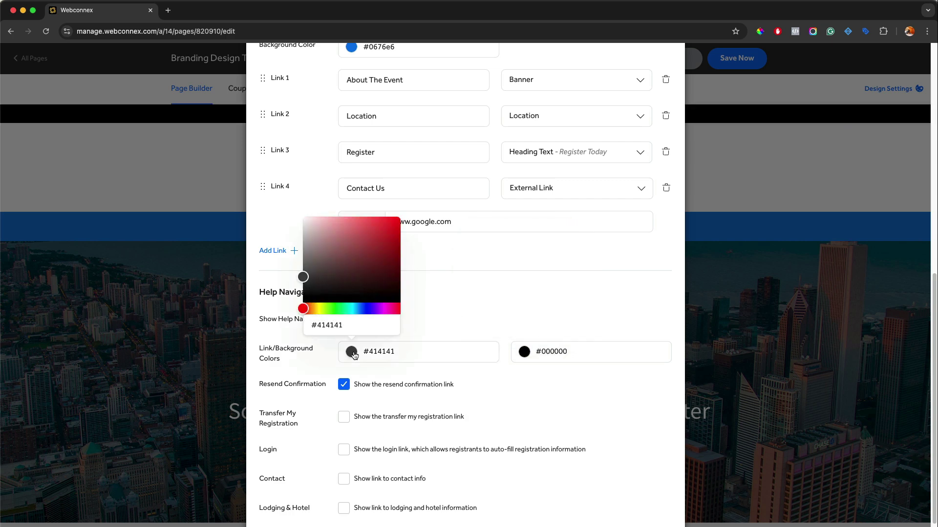
left_click_drag(332, 282, 306, 224)
left_click(476, 278)
scroll(475, 301, "down", 2)
left_click(446, 509)
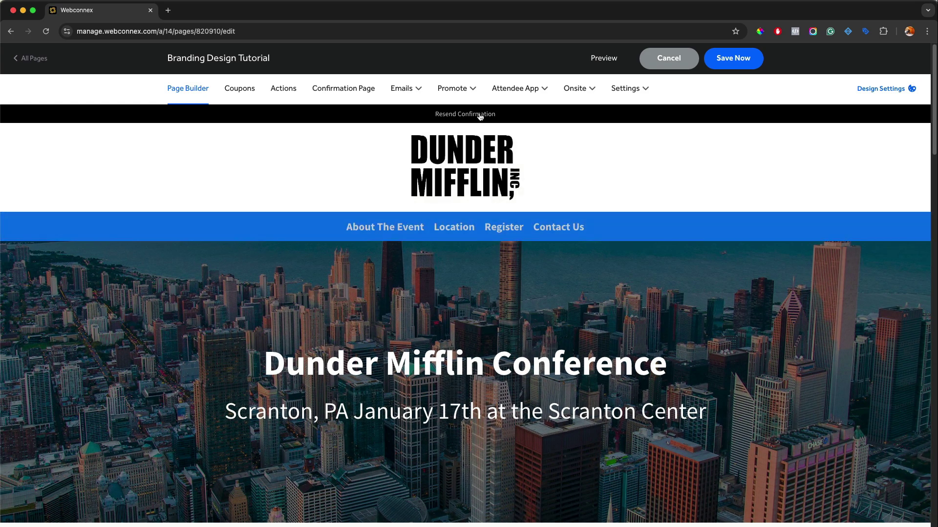
Save the page changes and open a preview
left_click(638, 88)
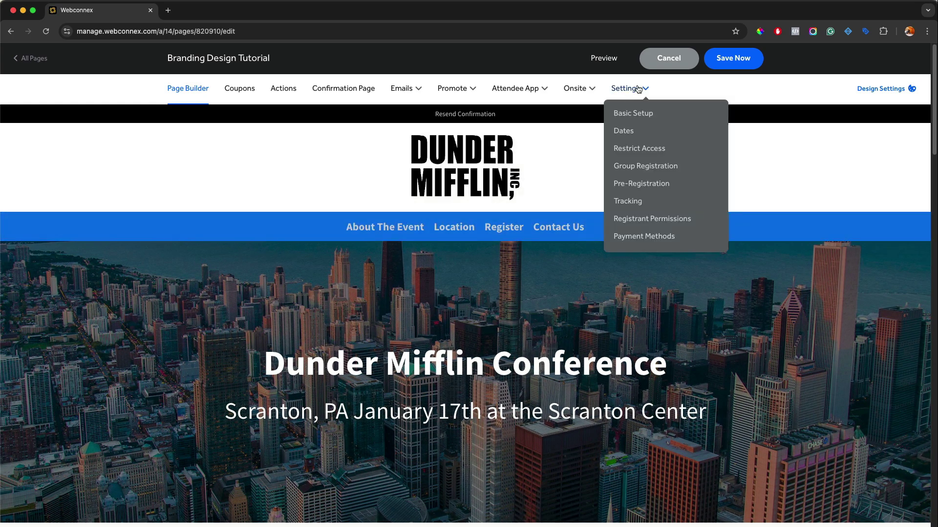
left_click(730, 58)
left_click(681, 62)
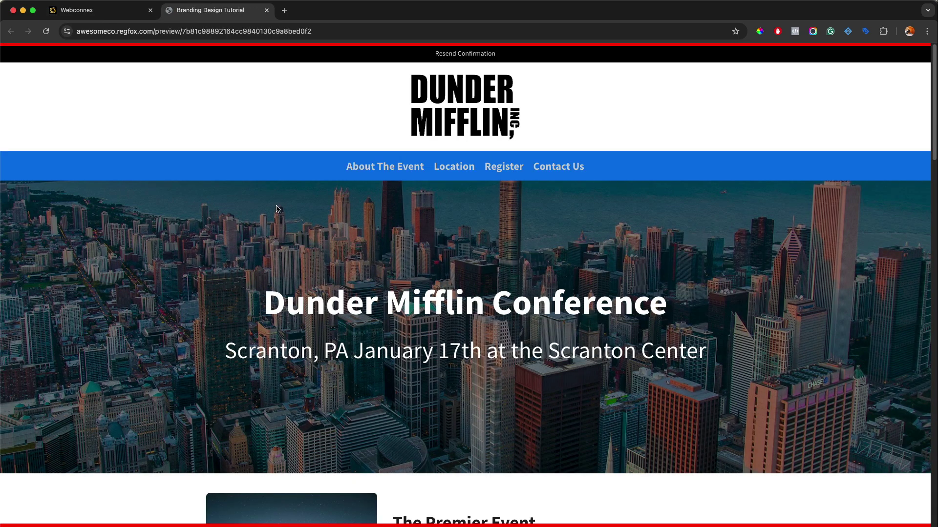
Test the Resend Confirmation pop-up, then return to the logo's header settings
left_click(448, 54)
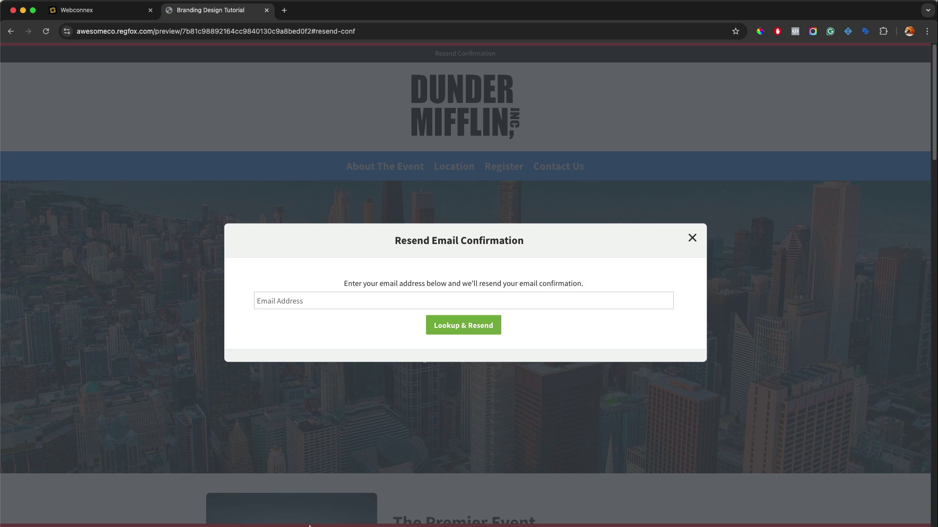
left_click(692, 239)
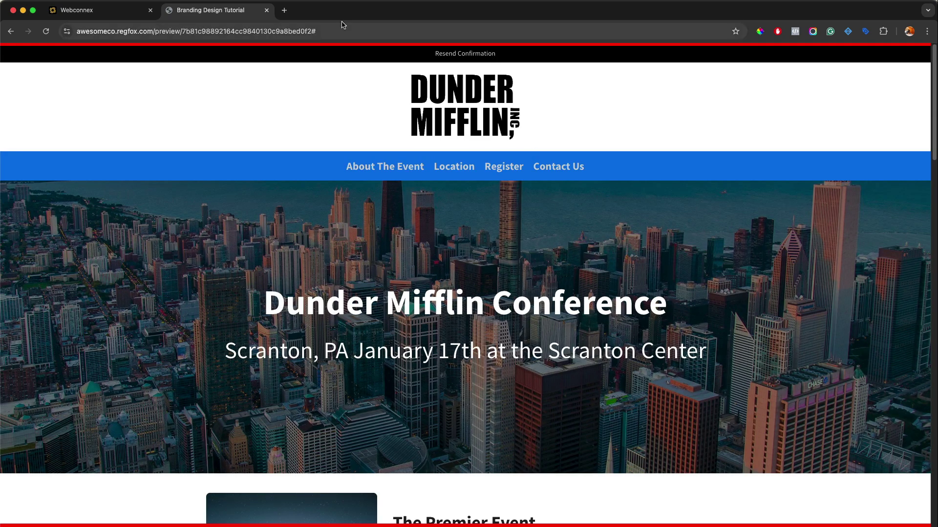
left_click(266, 9)
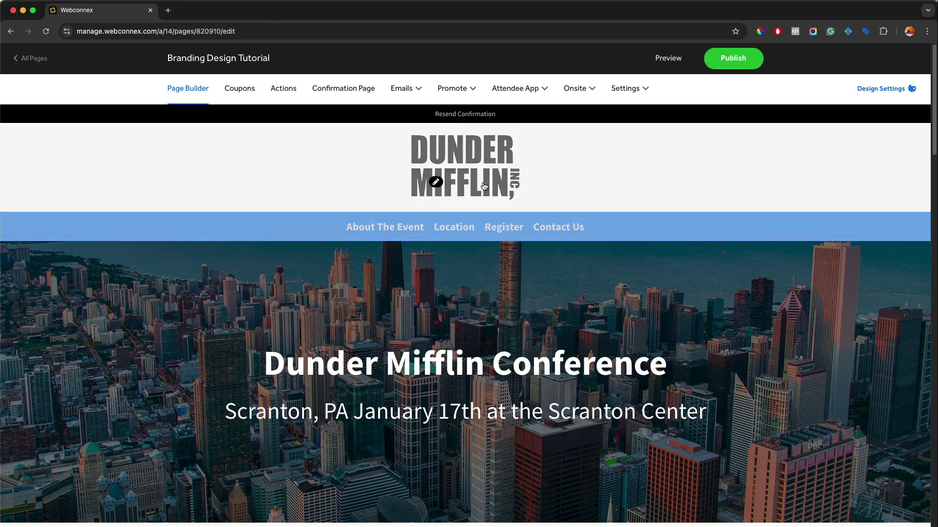
left_click(437, 183)
scroll(492, 297, "down", 10)
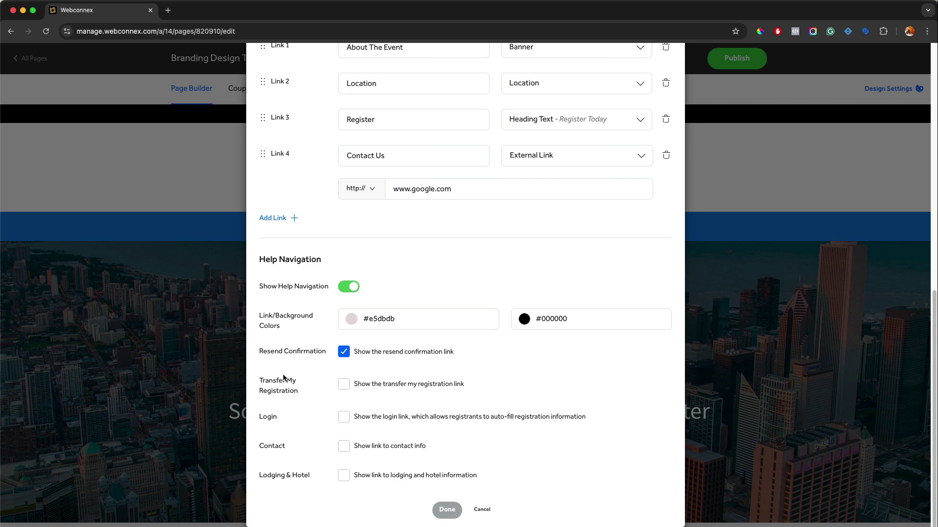
Enable Transfer My Registration, Login with saved billing at checkout, and a contact info link
left_click(345, 386)
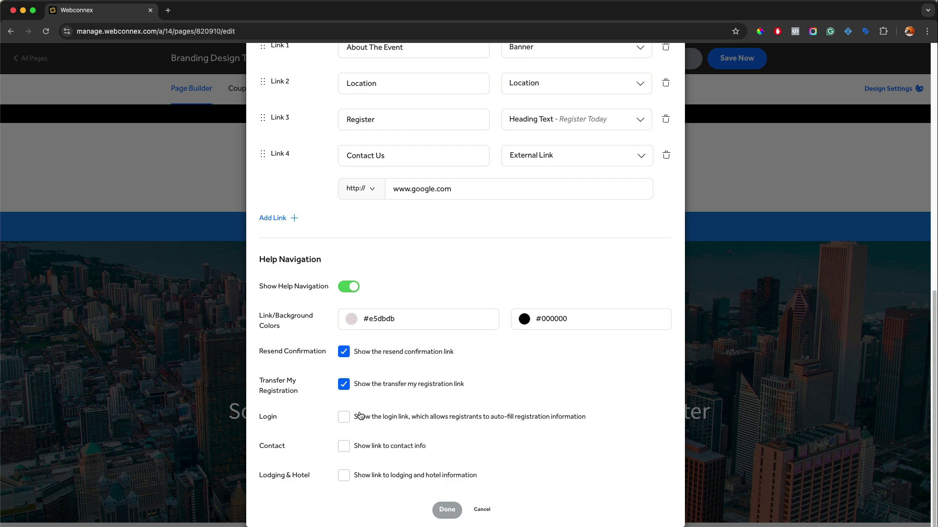
left_click(344, 417)
scroll(370, 407, "down", 2)
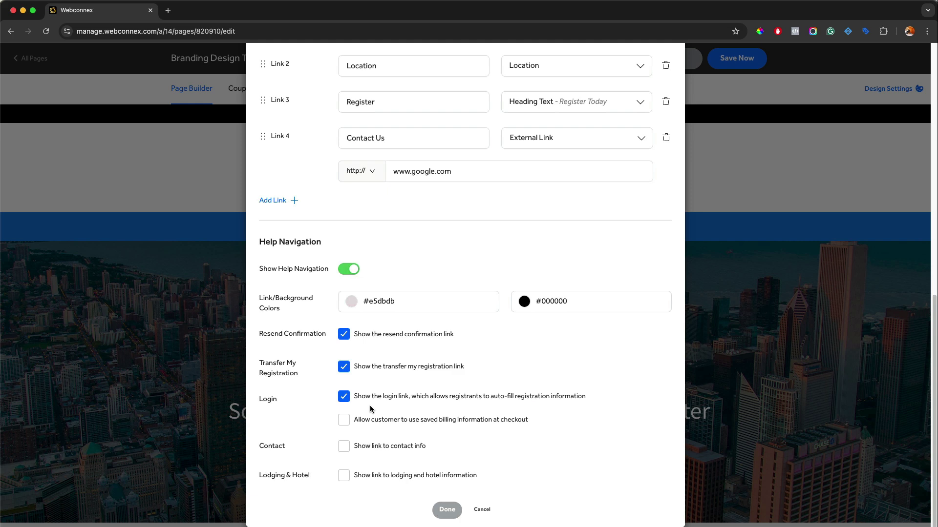
left_click(365, 420)
left_click(344, 446)
scroll(380, 400, "down", 2)
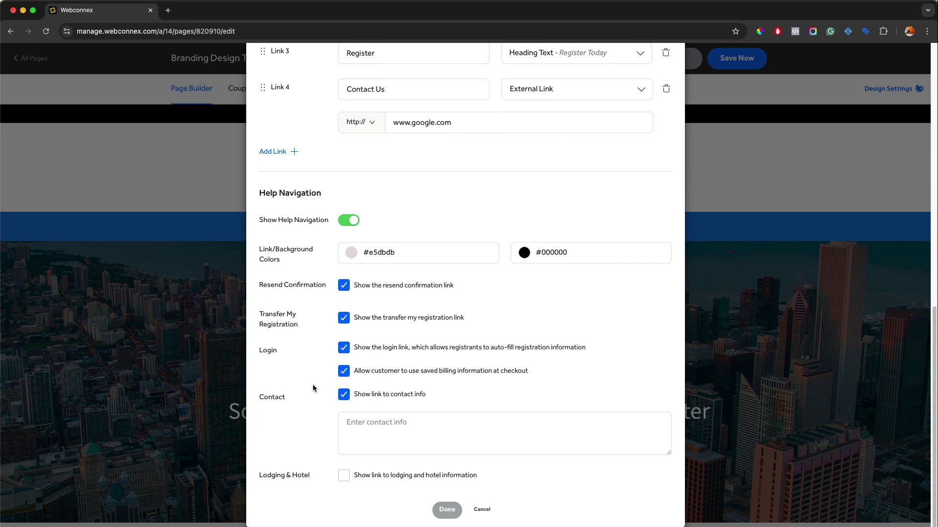
left_click(363, 427)
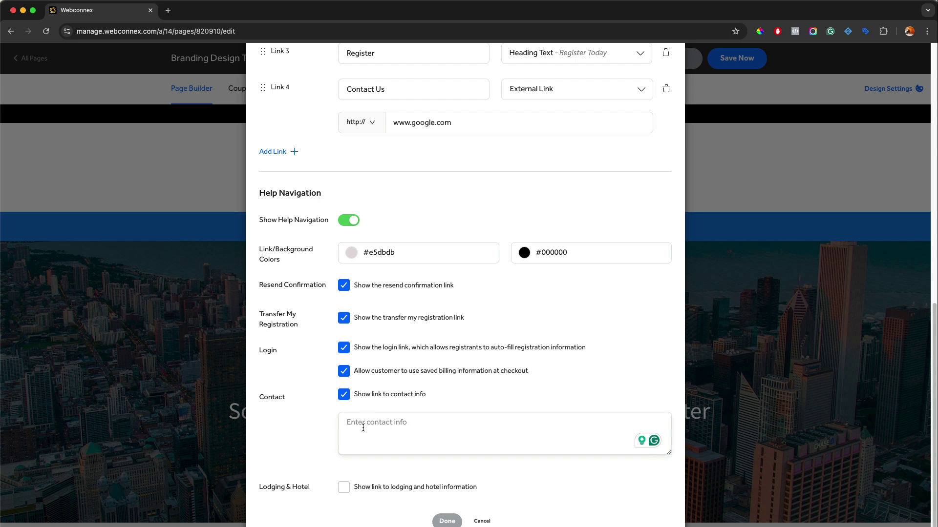
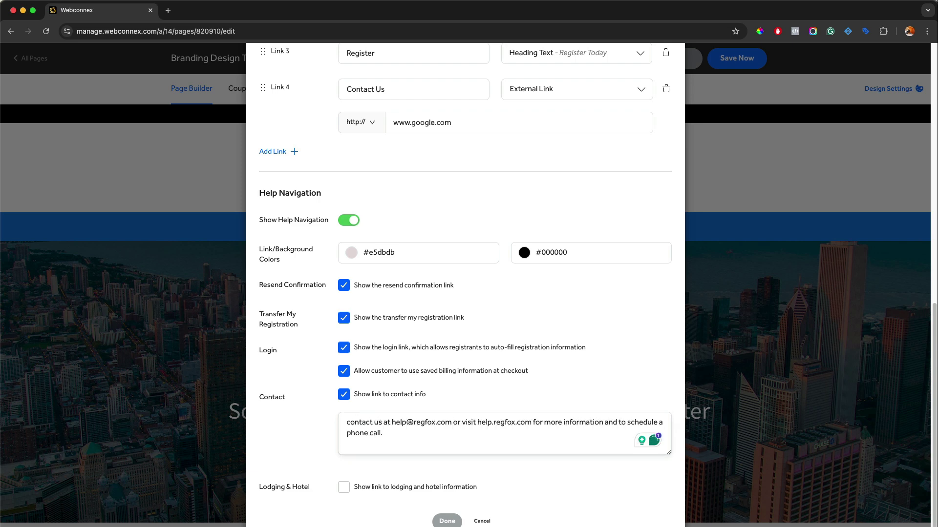
Write a contact note giving the support e-mail and help.regfox.com for information or scheduling a call
scroll(323, 430, "down", 1)
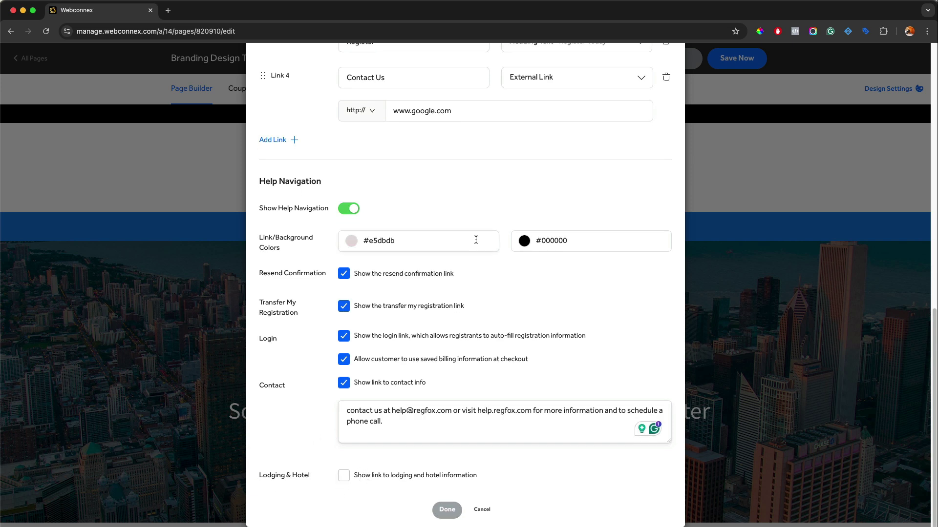
scroll(430, 229, "up", 4)
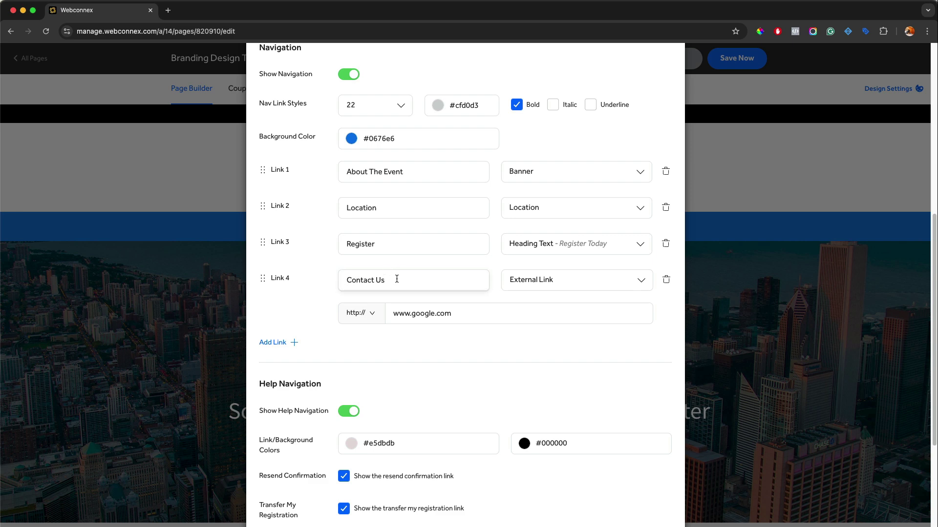
scroll(551, 278, "down", 4)
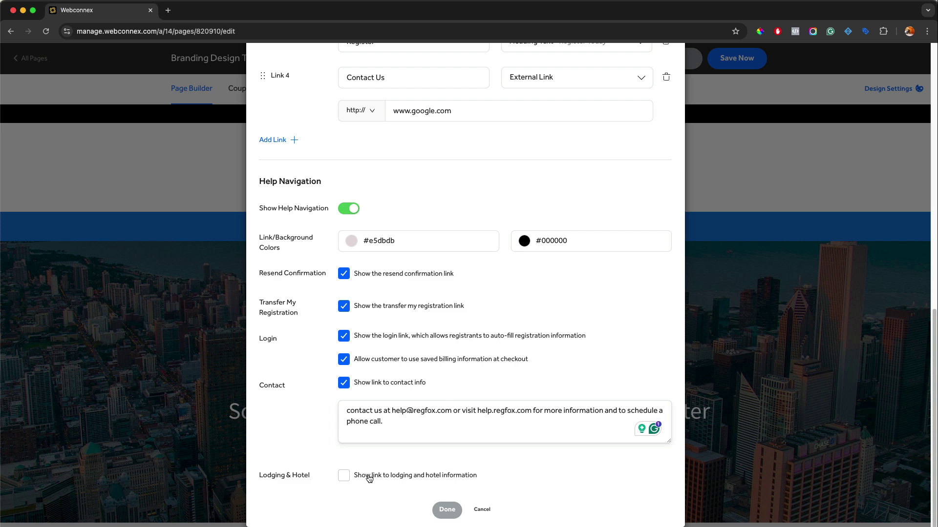
Enable the lodging and hotel link with a map of available local hotel and Airbnb rooms
left_click(366, 473)
scroll(364, 393, "down", 4)
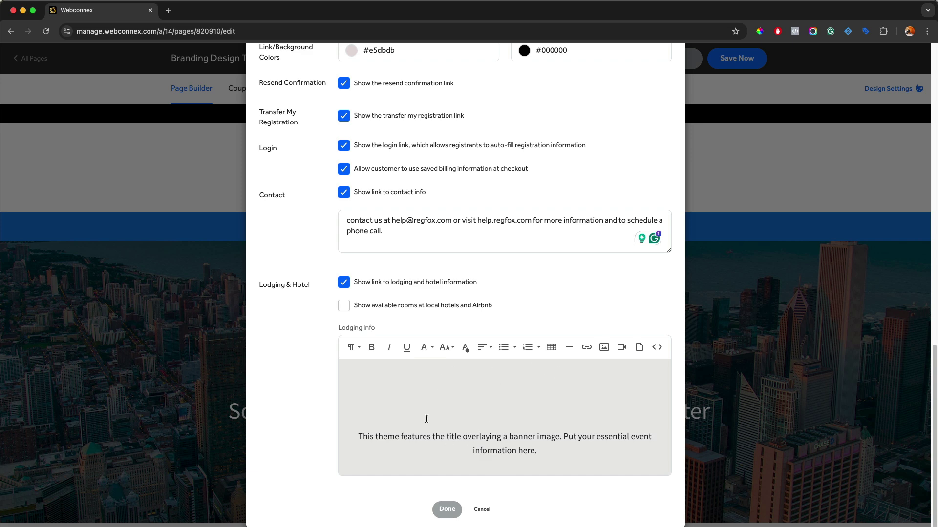
left_click_drag(523, 437, 446, 437)
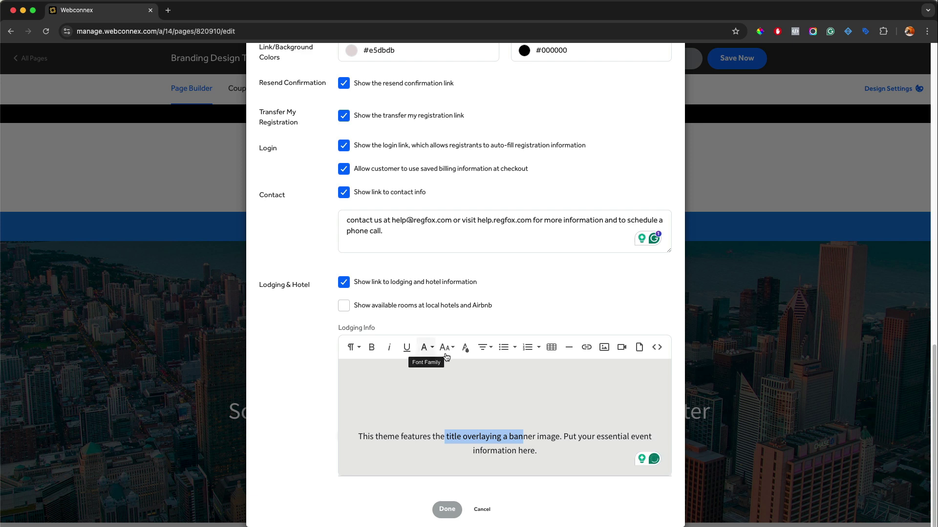
left_click(511, 307)
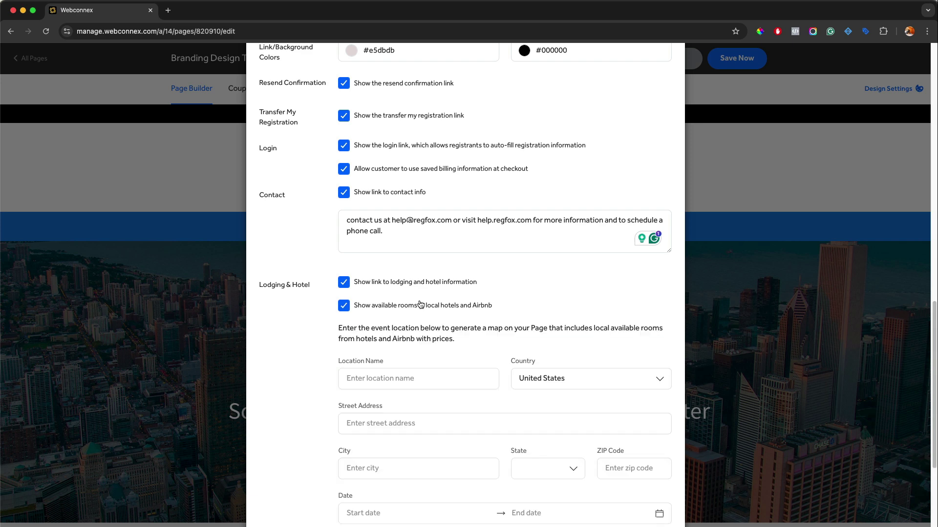
scroll(392, 309, "down", 3)
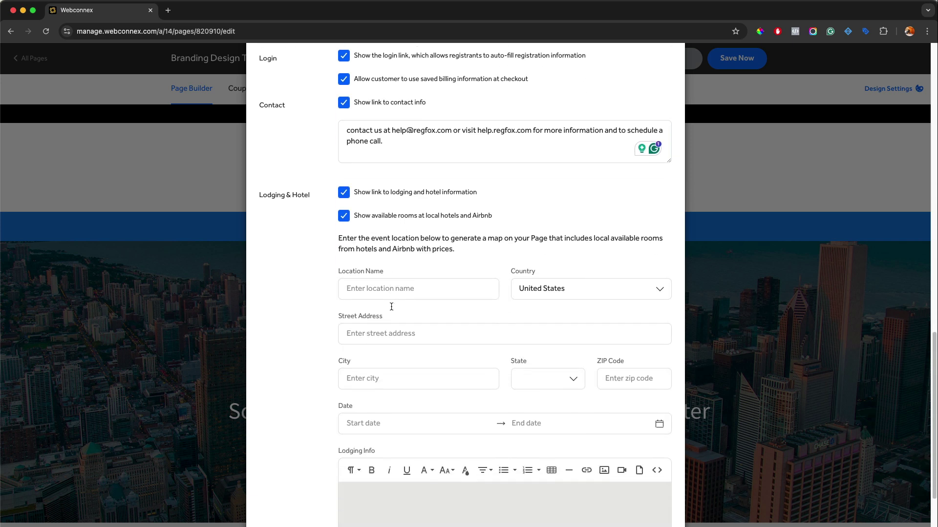
scroll(392, 309, "down", 2)
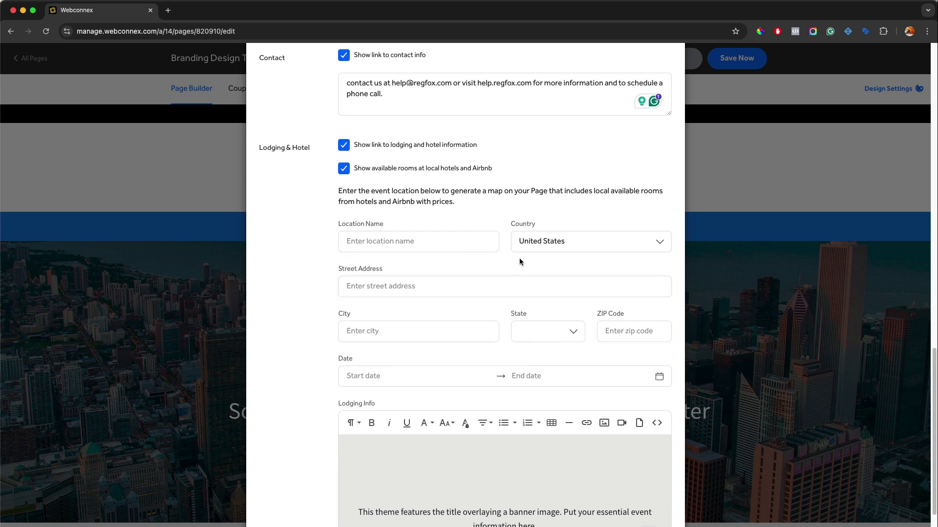
scroll(519, 262, "down", 2)
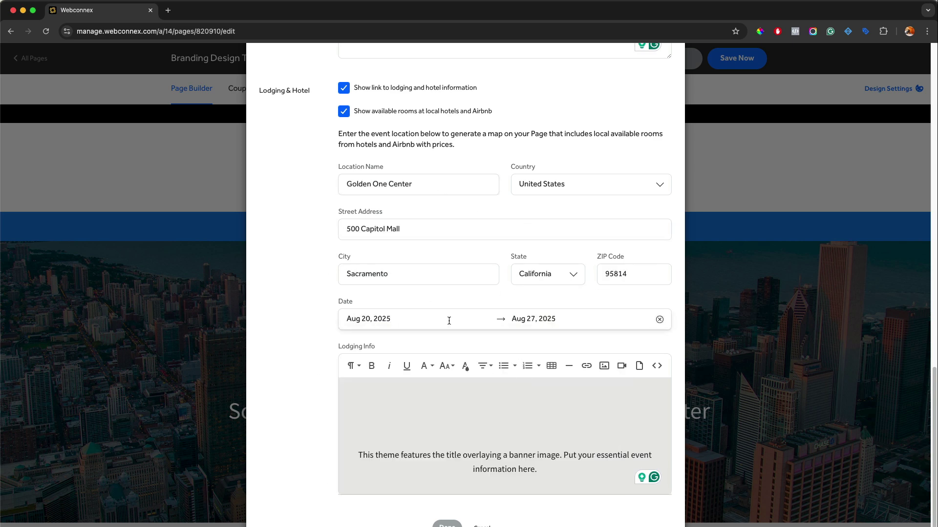
Apply the header settings, save the event page, and open its preview
left_click(450, 524)
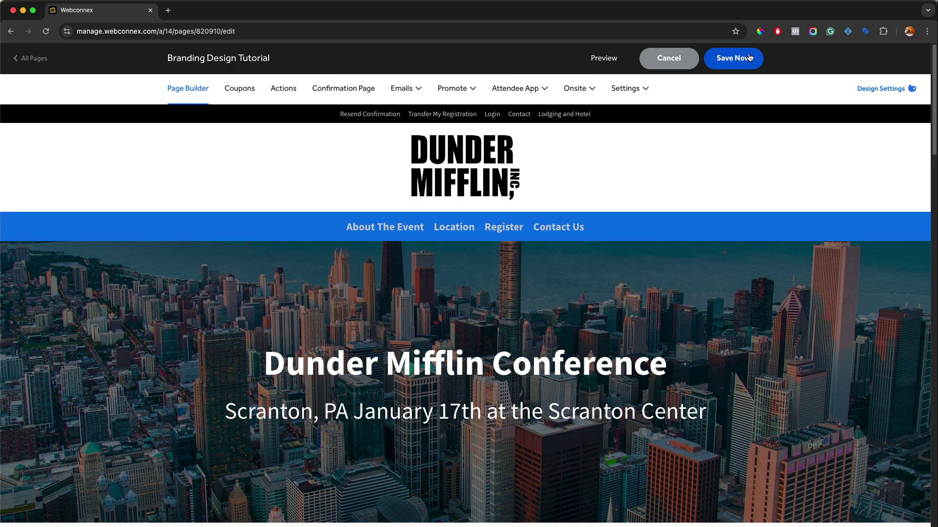
left_click(750, 57)
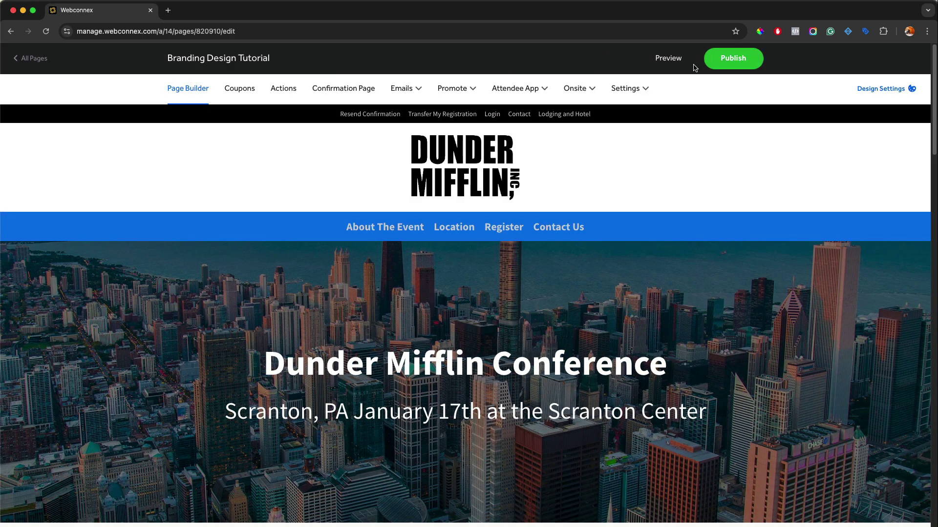
left_click(674, 58)
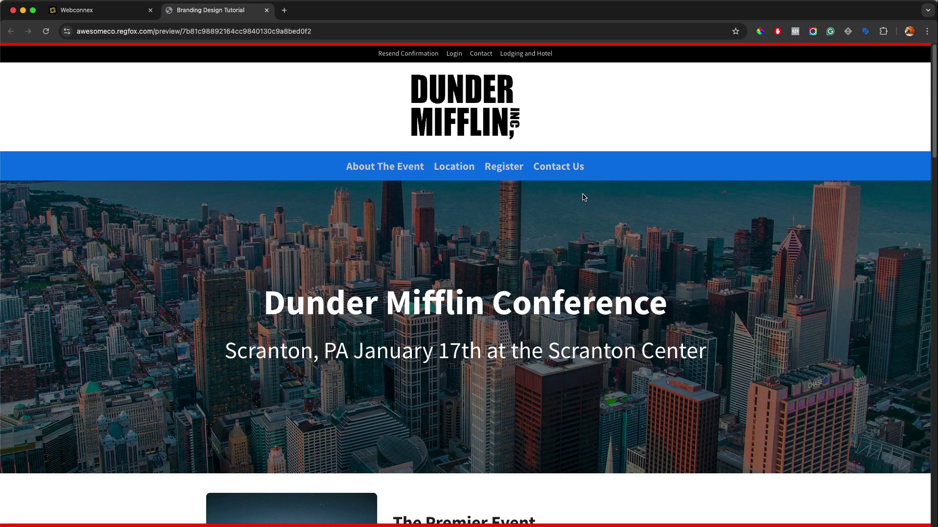
Check the Resend Confirmation, Login and Contact pop-ups in the preview, closing each
left_click(403, 54)
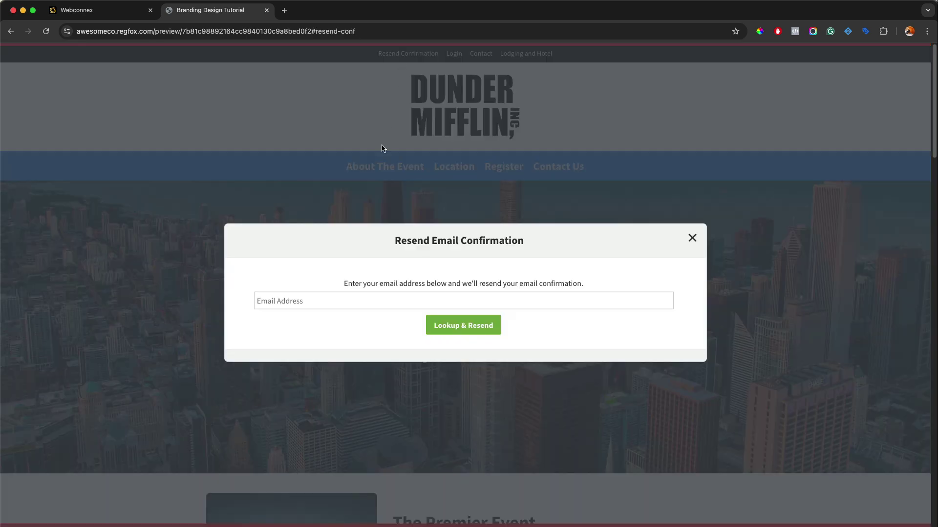
left_click(692, 238)
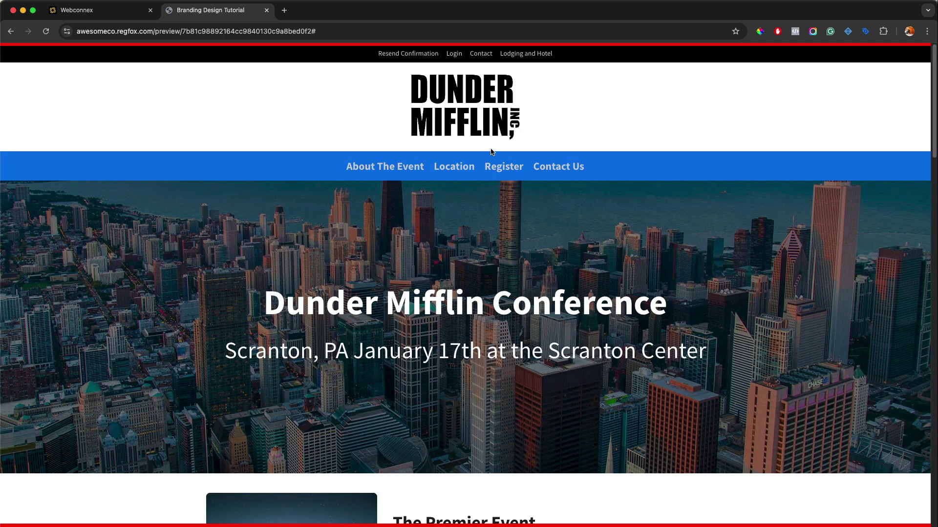
left_click(460, 58)
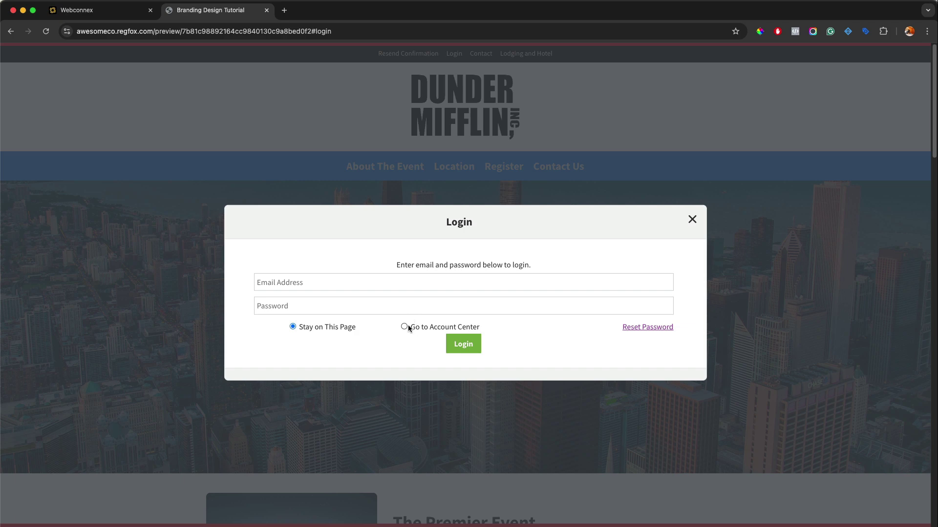
left_click(692, 221)
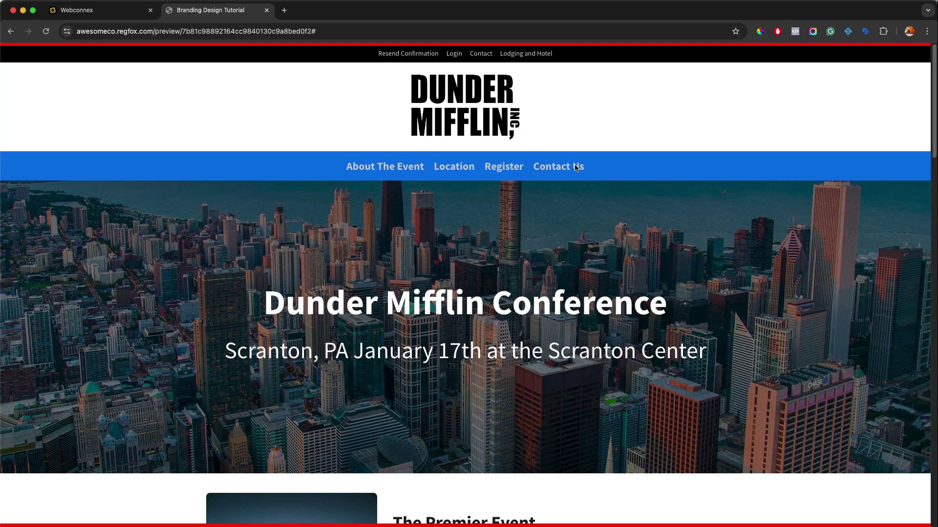
left_click(483, 55)
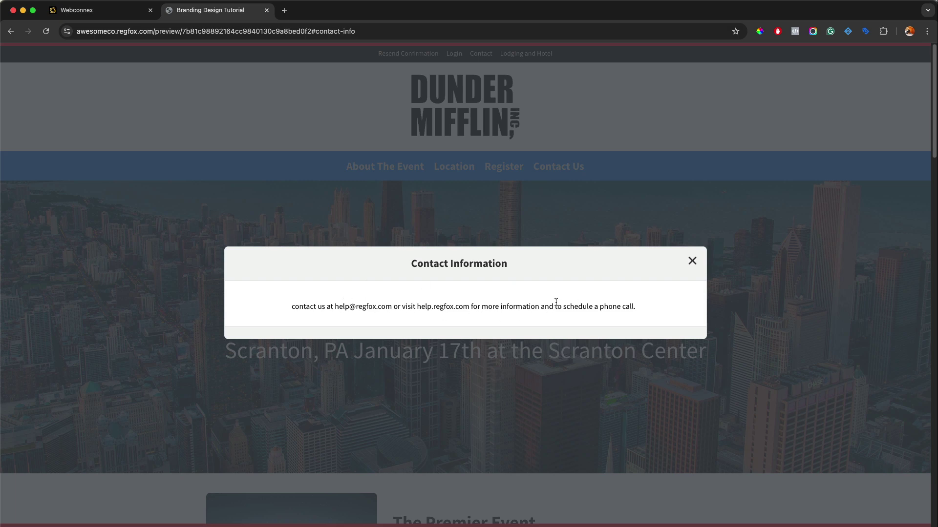
left_click(693, 261)
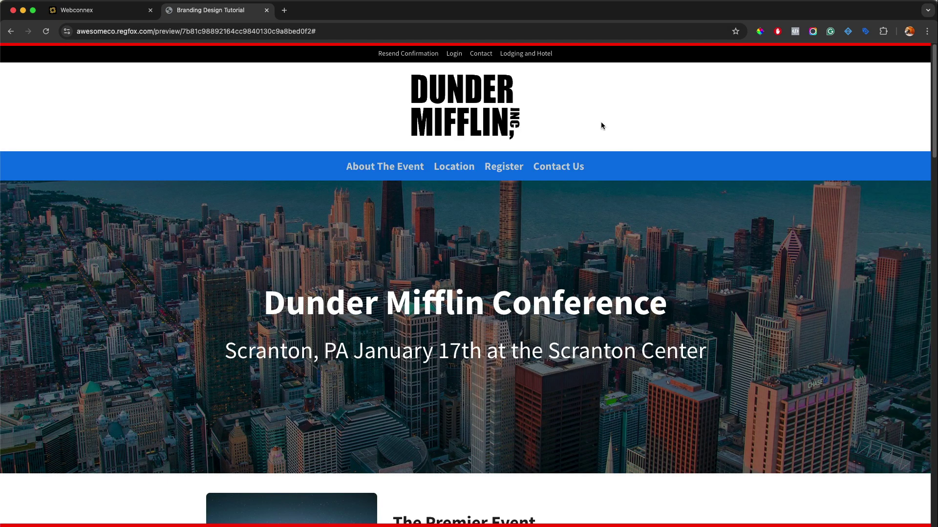
left_click(535, 55)
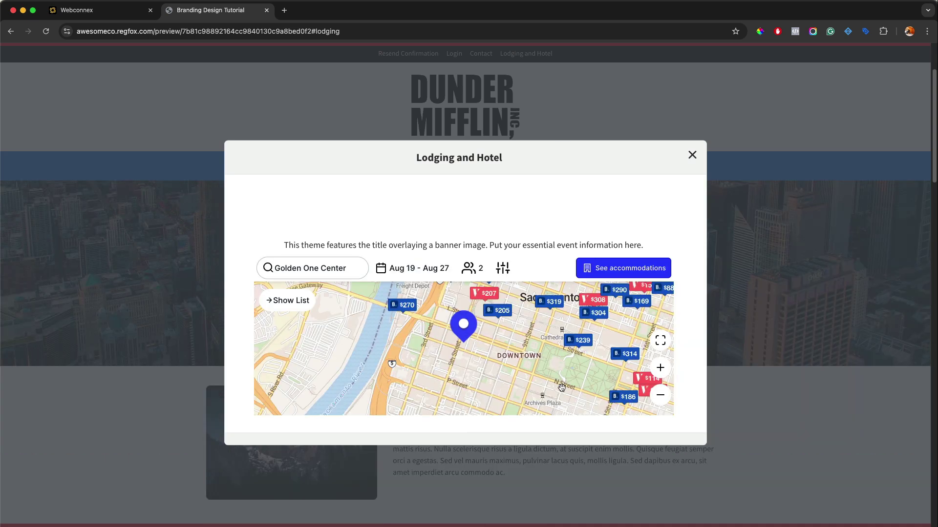
left_click_drag(632, 402, 513, 383)
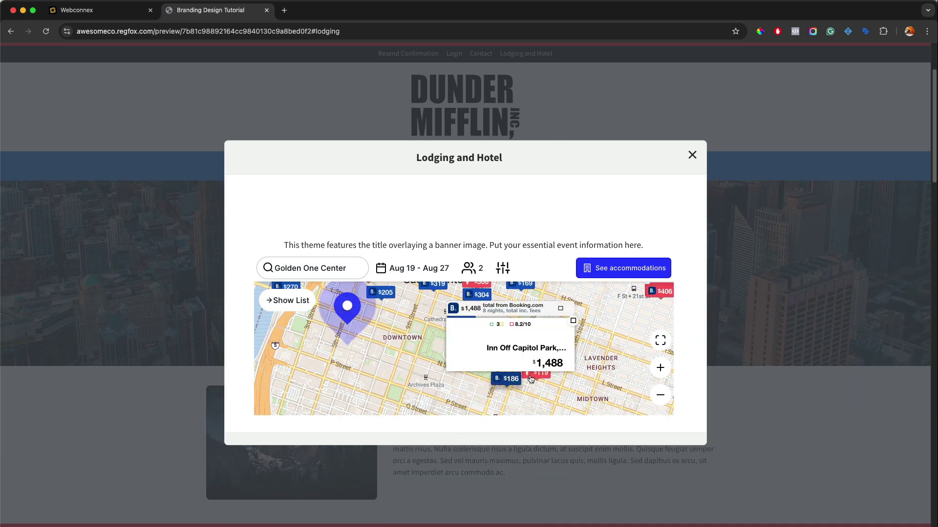
left_click_drag(413, 339, 394, 357)
mouse_move(450, 326)
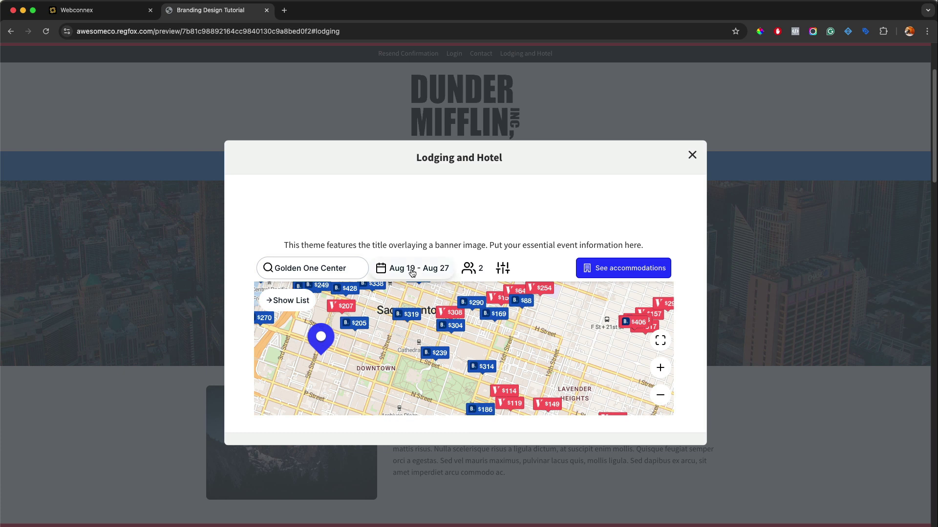
left_click(502, 270)
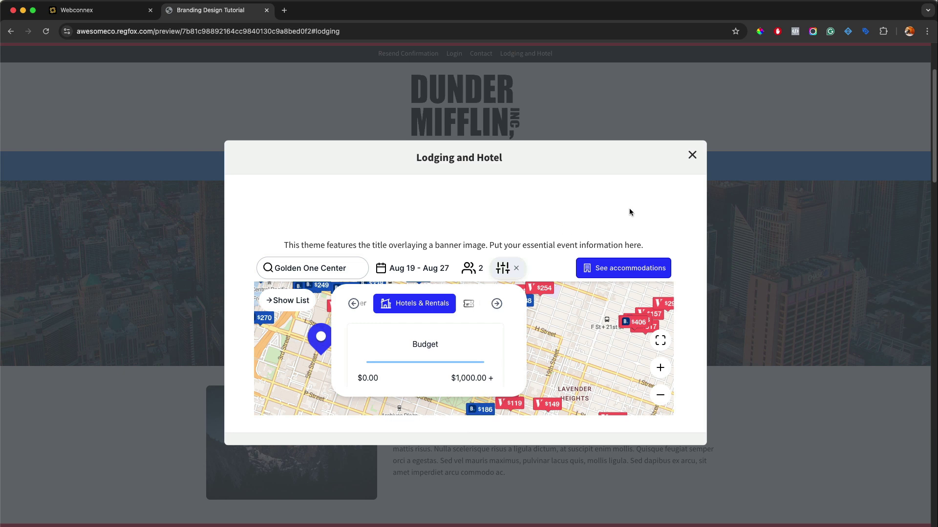
left_click(692, 155)
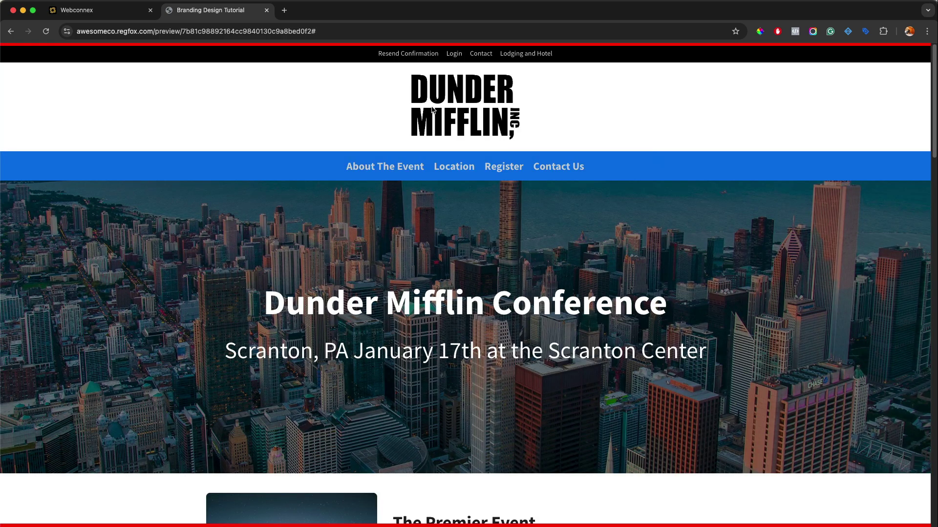
Back in the editor, review the full header settings and apply them
left_click(266, 10)
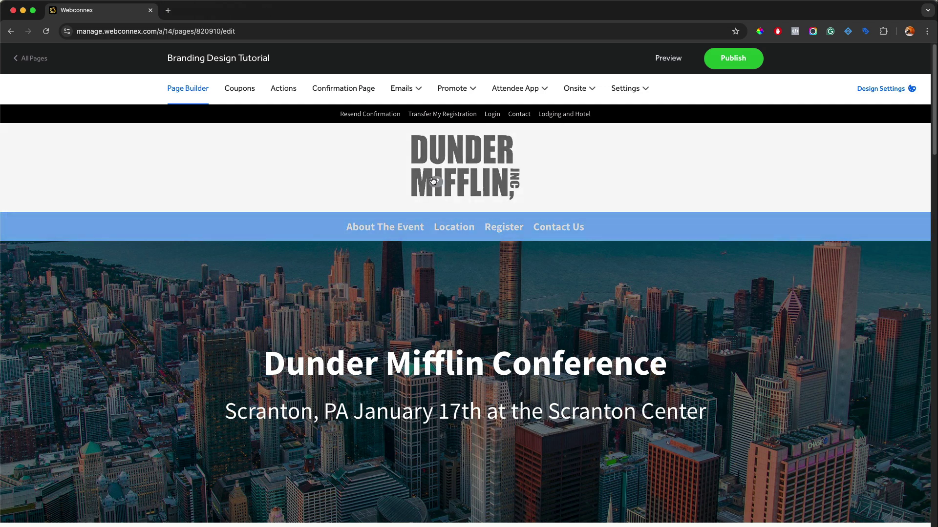
left_click(433, 181)
scroll(496, 231, "down", 5)
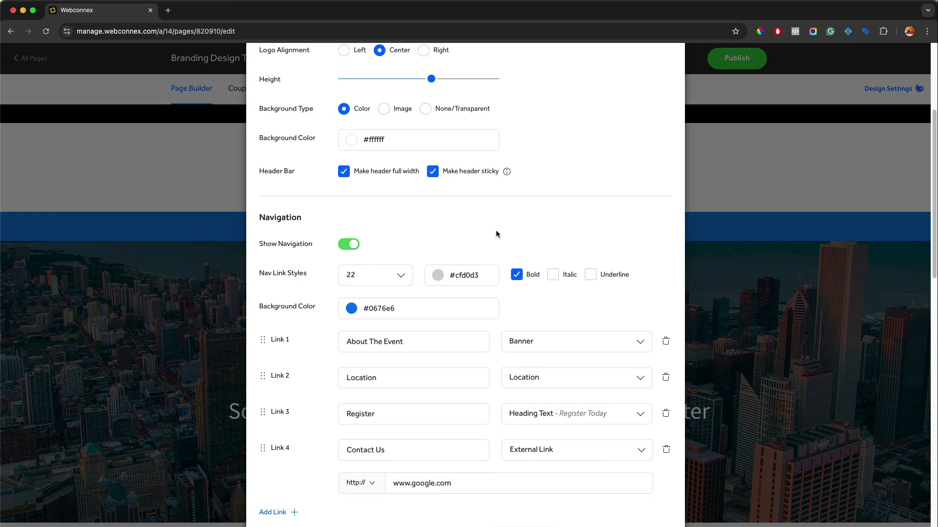
scroll(496, 234, "down", 15)
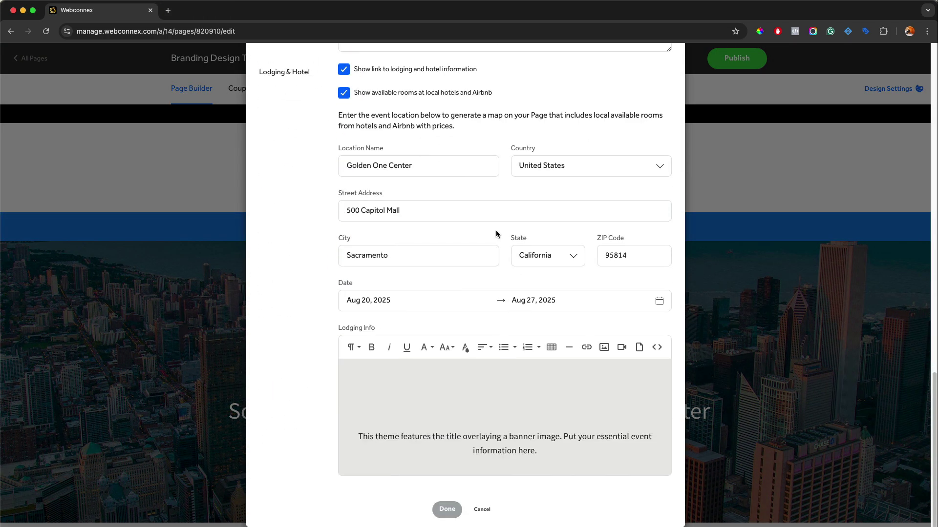
scroll(496, 234, "up", 6)
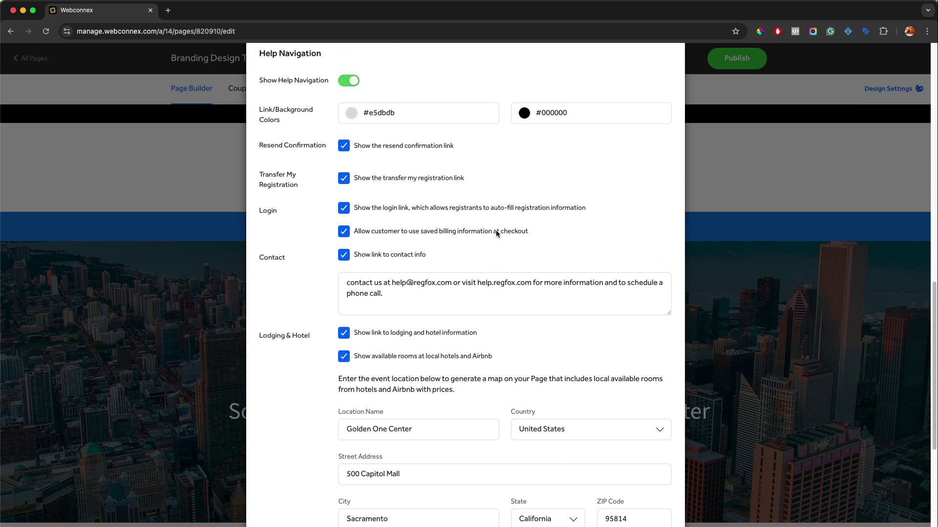
scroll(496, 232, "up", 5)
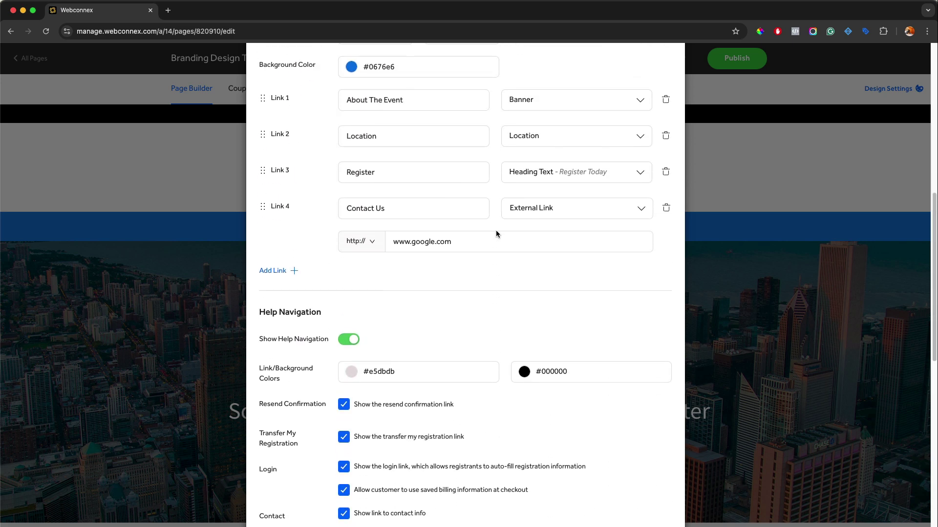
scroll(496, 234, "up", 7)
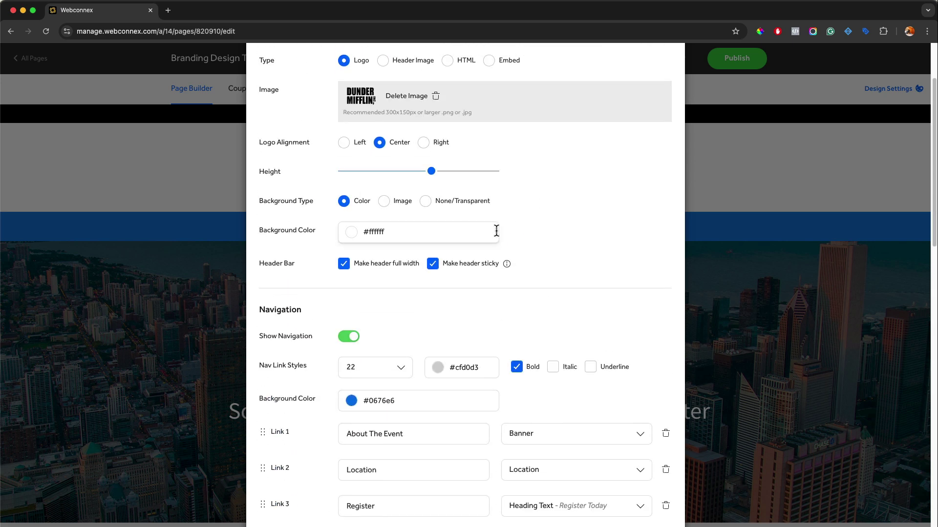
scroll(496, 230, "down", 15)
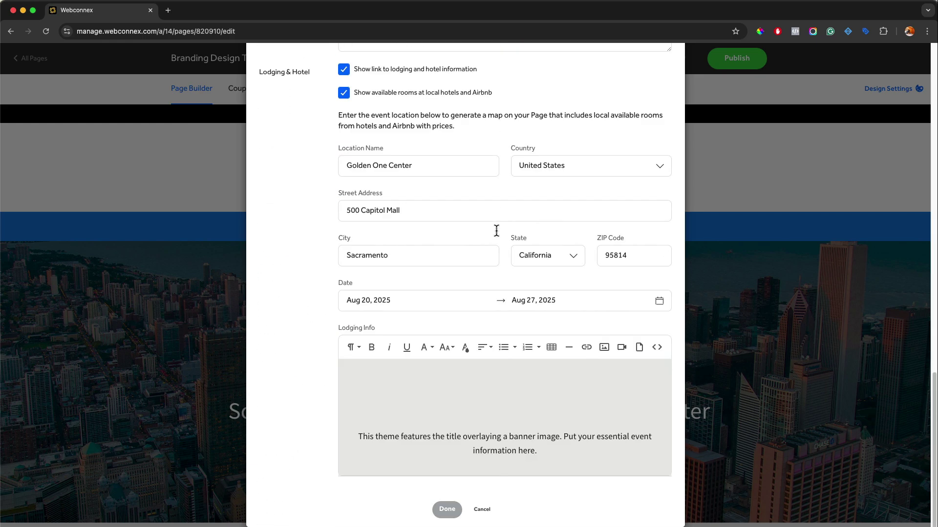
left_click(457, 509)
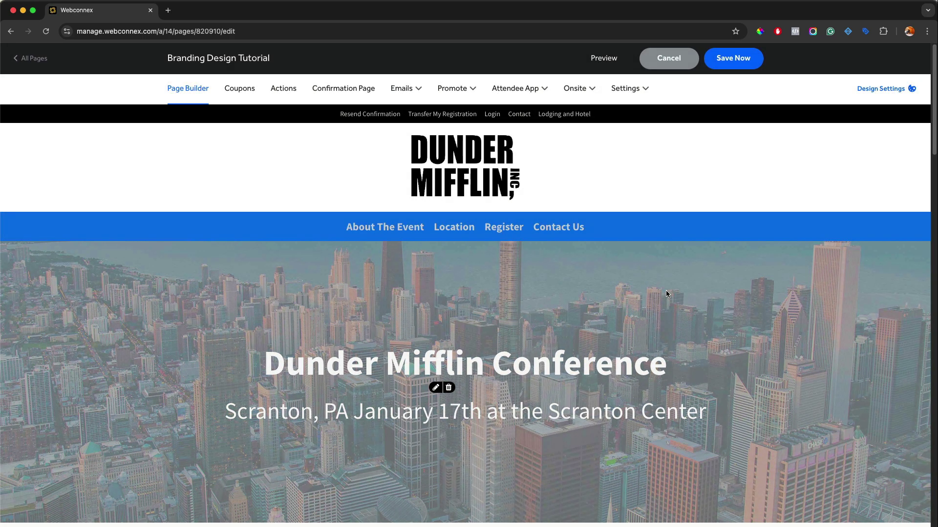